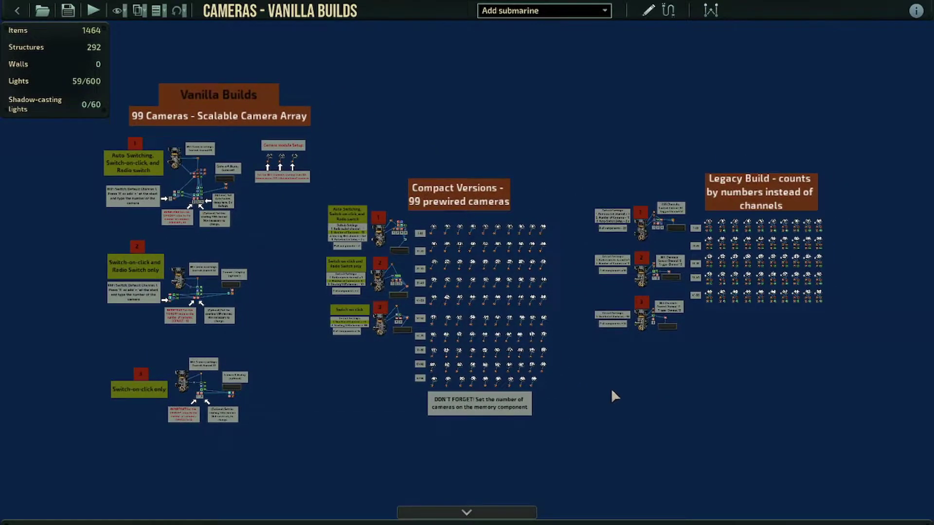
- Examine the compact 99-camera builds and the three legacy builds with their numbered camera rows
scroll(360, 368, "up", 3)
key("d")
key("w")
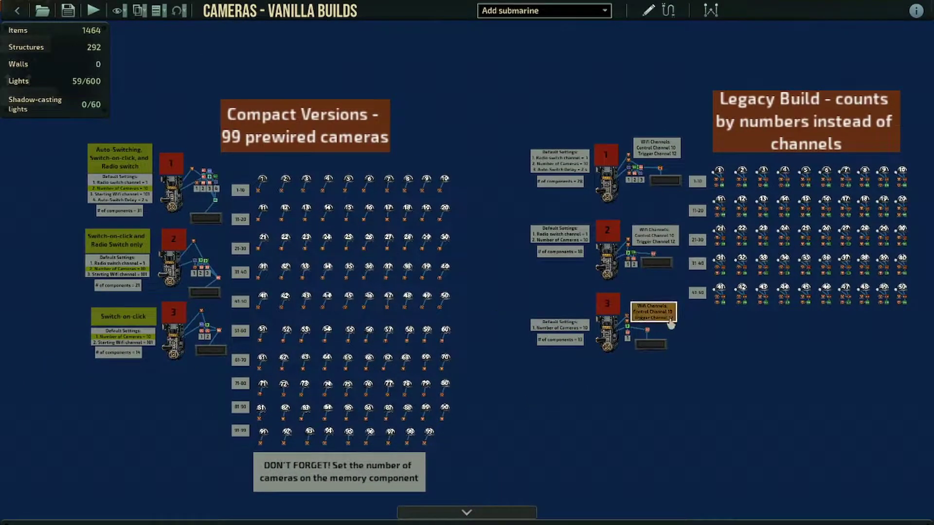
key("d")
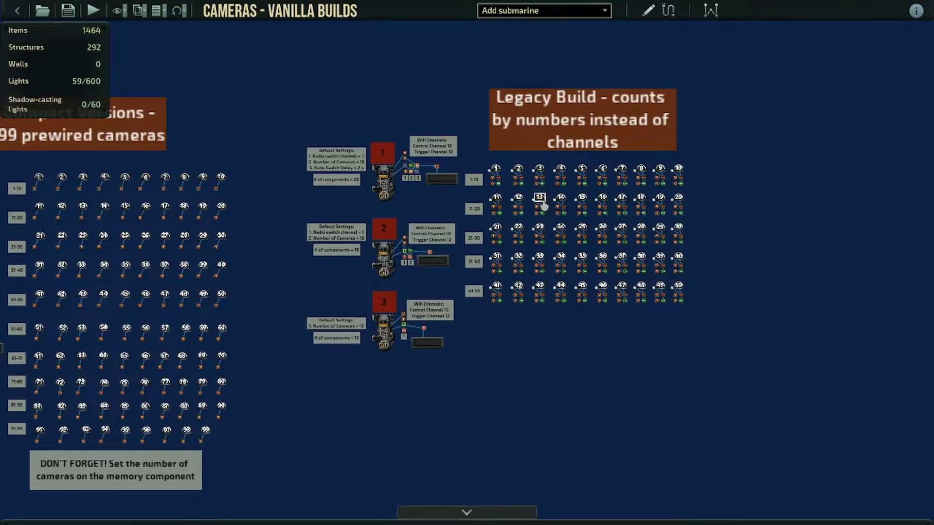
left_click_drag(374, 209, 552, 213)
scroll(556, 209, "down", 2)
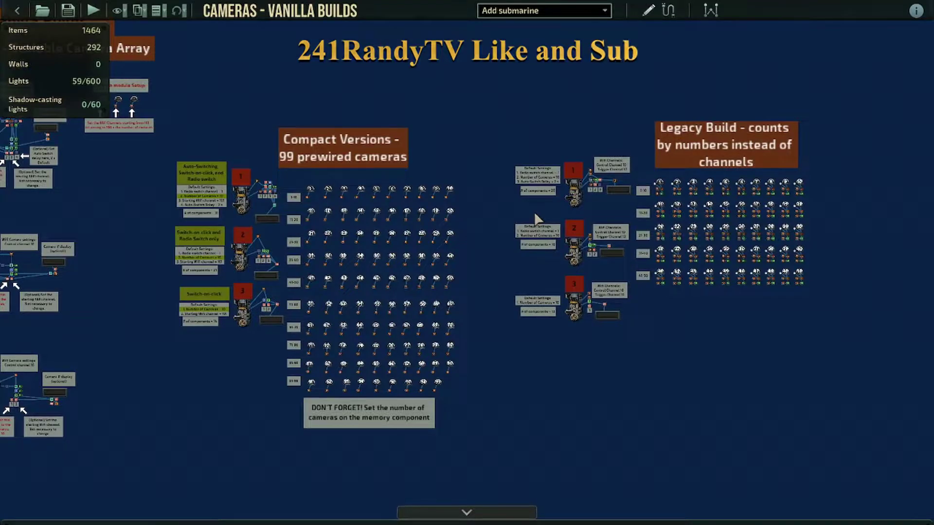
left_click_drag(705, 334, 586, 339)
scroll(489, 314, "up", 3)
scroll(578, 294, "up", 2)
scroll(582, 292, "down", 4)
left_click_drag(625, 315, 462, 312)
scroll(462, 313, "up", 5)
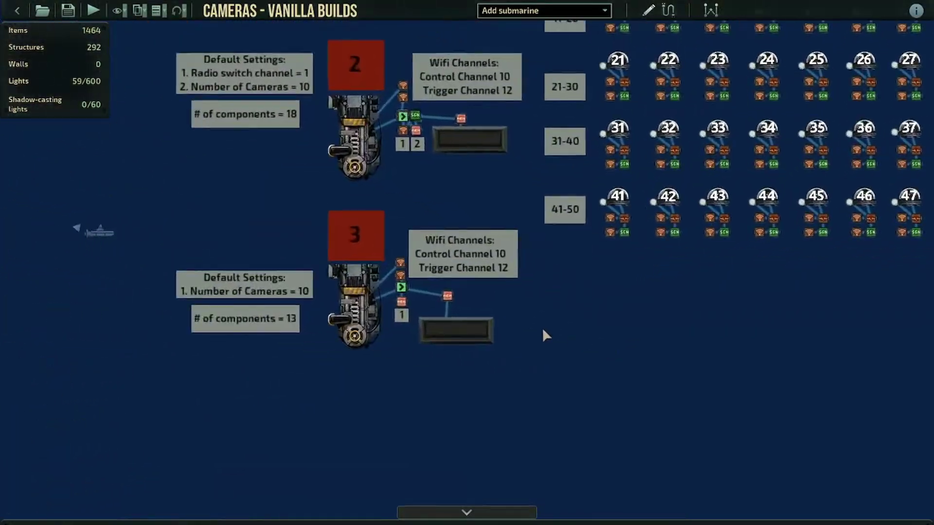
- Save legacy build 3's controller parts together with its camera modules 1-10 as an item assembly named cameras
scroll(363, 351, "down", 2)
left_click_drag(326, 235, 459, 349)
key("d")
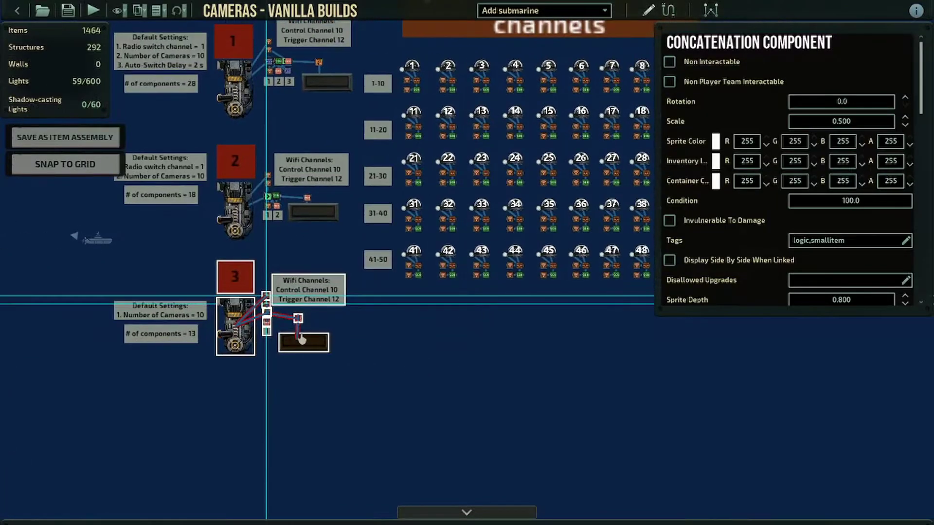
scroll(490, 318, "down", 2)
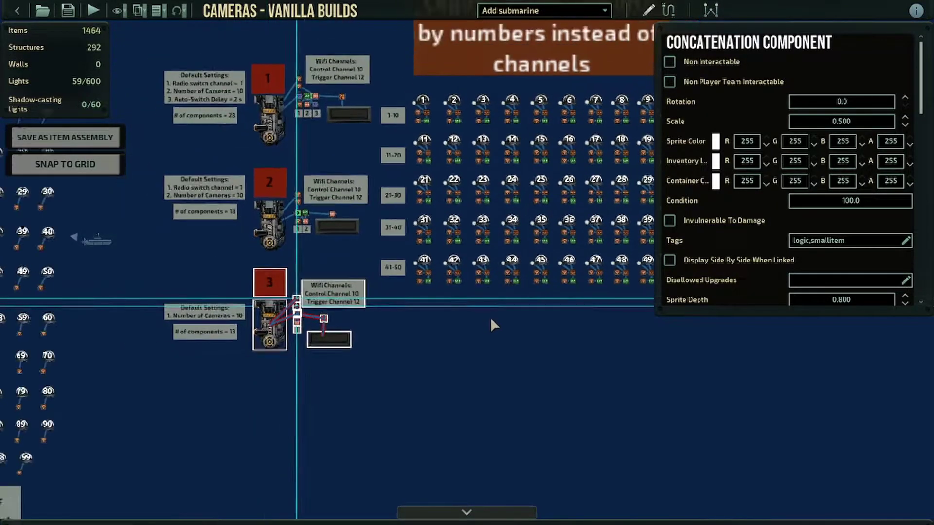
key("d")
key("w")
left_click_drag(489, 143, 219, 185)
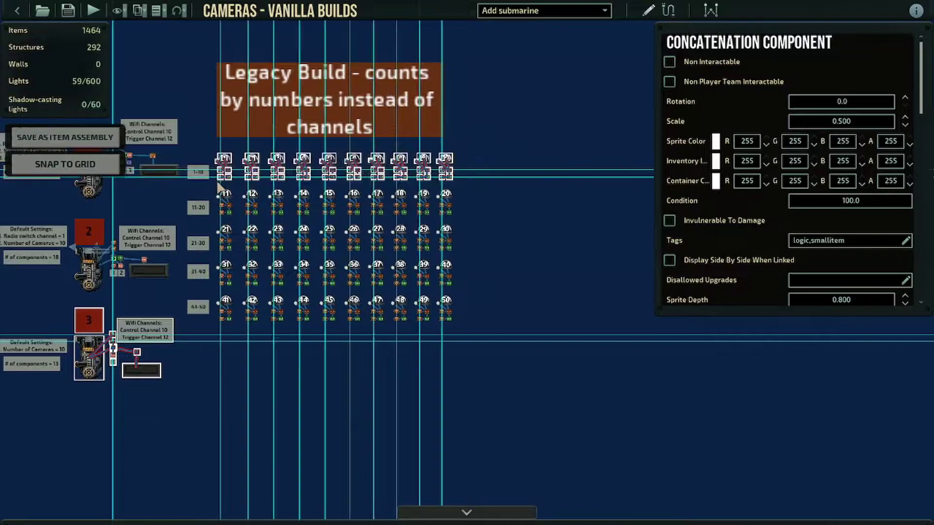
left_click(81, 148)
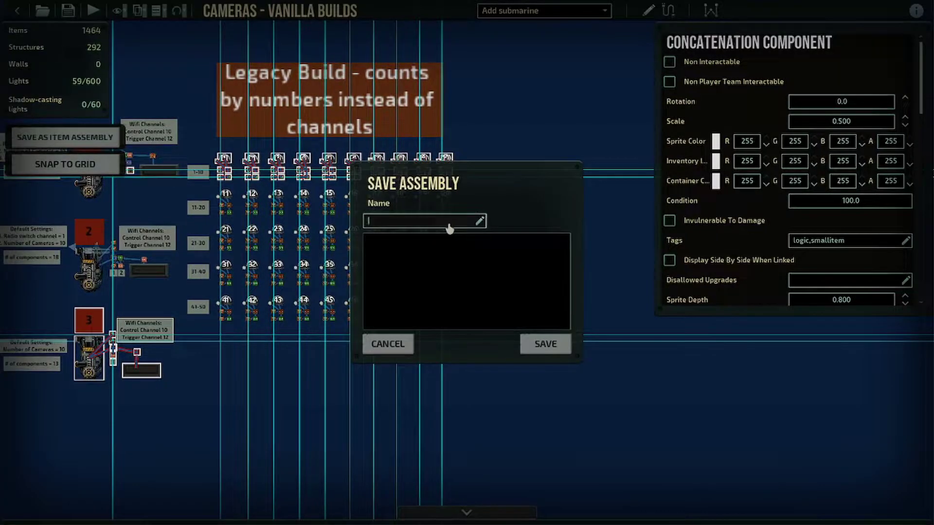
left_click(530, 346)
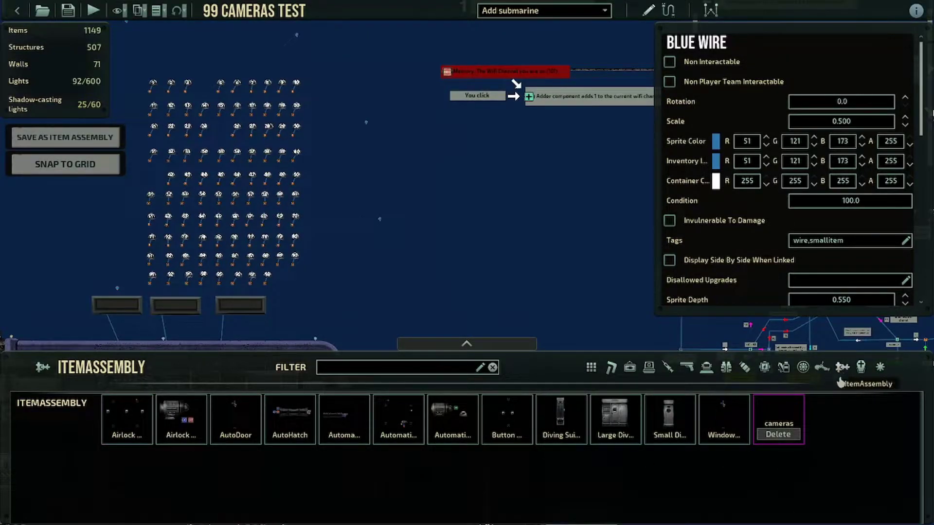
- Place the cameras item assembly in the open space of the 99 Cameras Test submarine file
left_click(775, 420)
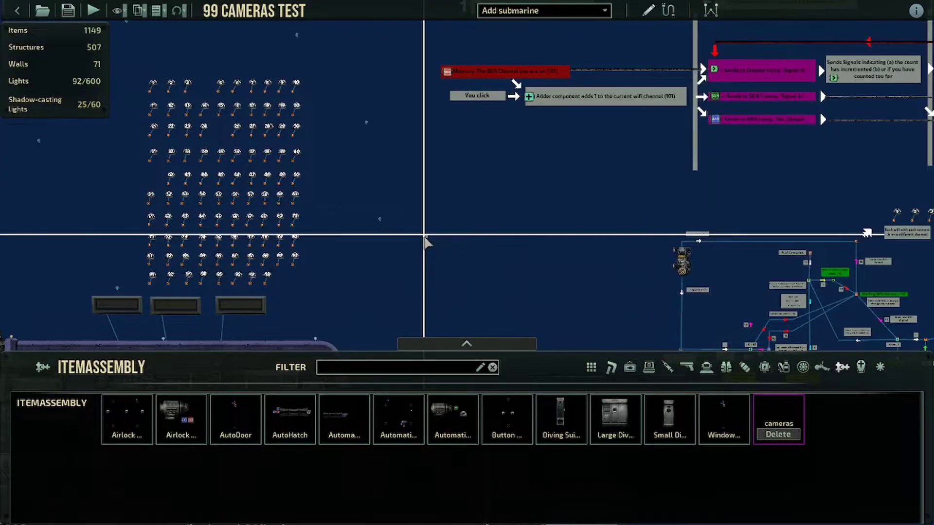
left_click(460, 225)
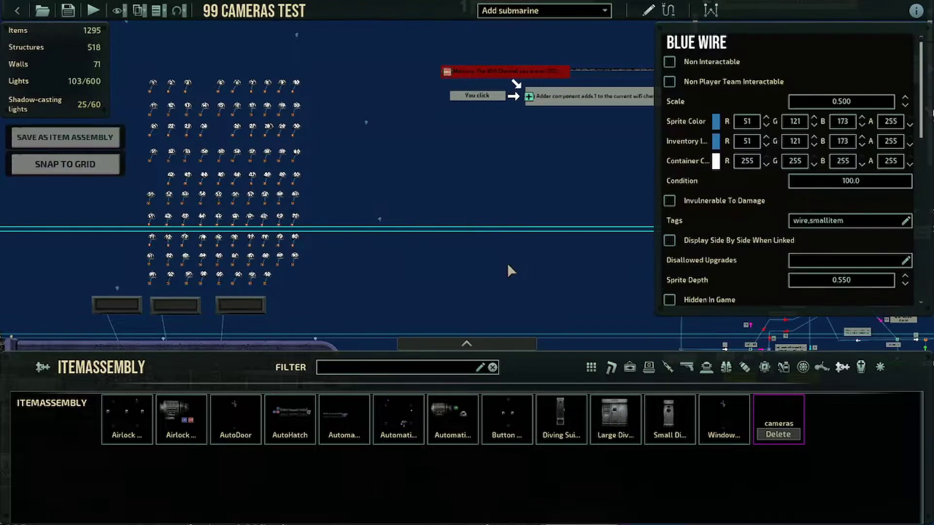
scroll(507, 263, "down", 5)
left_click_drag(424, 177, 389, 167)
scroll(297, 162, "up", 5)
scroll(296, 170, "down", 2)
left_click(297, 170)
scroll(302, 169, "up", 3)
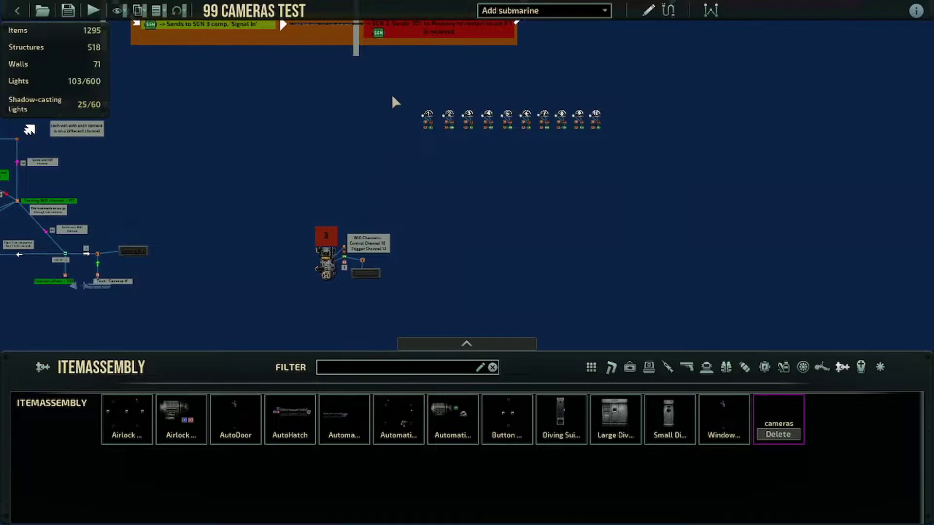
- Move the placed row of ten camera modules to just above the submarine's bow
left_click_drag(392, 96, 647, 149)
left_click_drag(427, 113, 138, 323)
left_click_drag(235, 283, 335, 254)
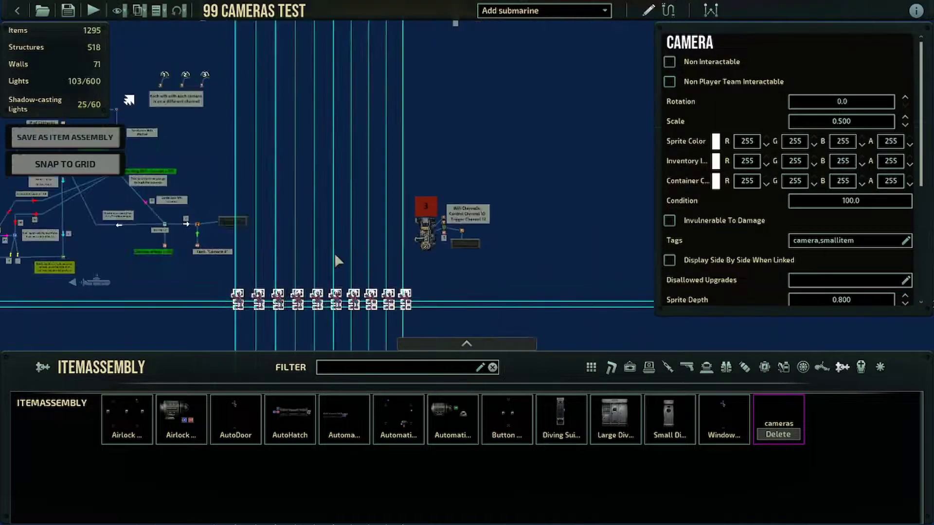
scroll(335, 256, "down", 4)
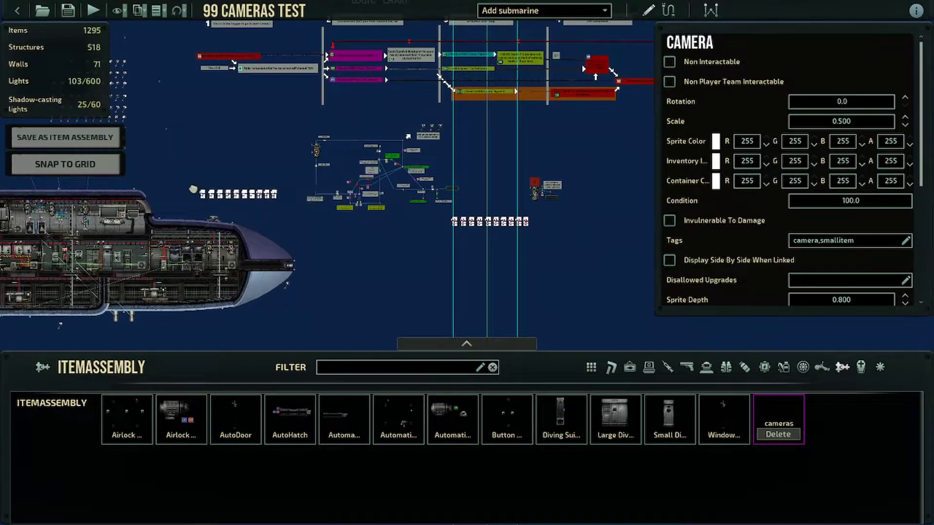
left_click_drag(170, 193, 170, 194)
left_click(433, 243)
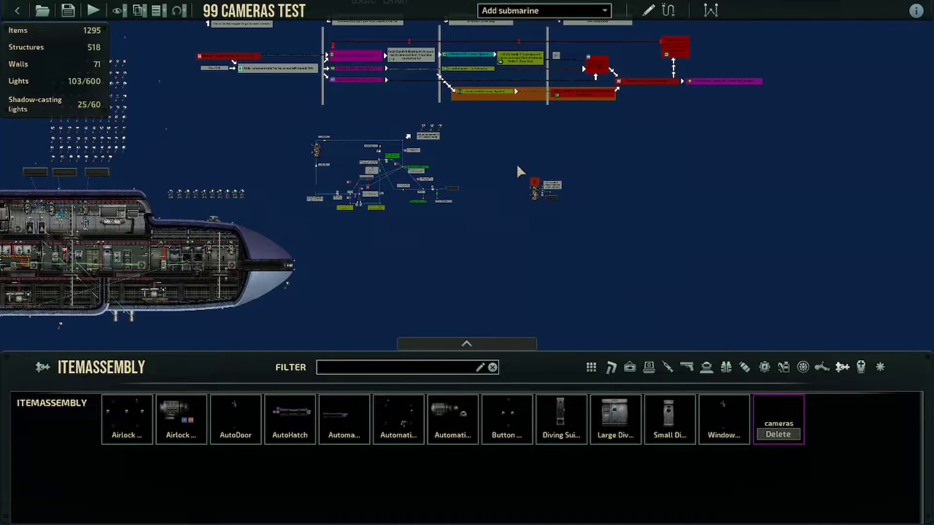
- Move the build 3 controller group above the hull, beside the existing text displays and near the new camera row
left_click_drag(517, 165, 568, 207)
scroll(375, 182, "up", 5)
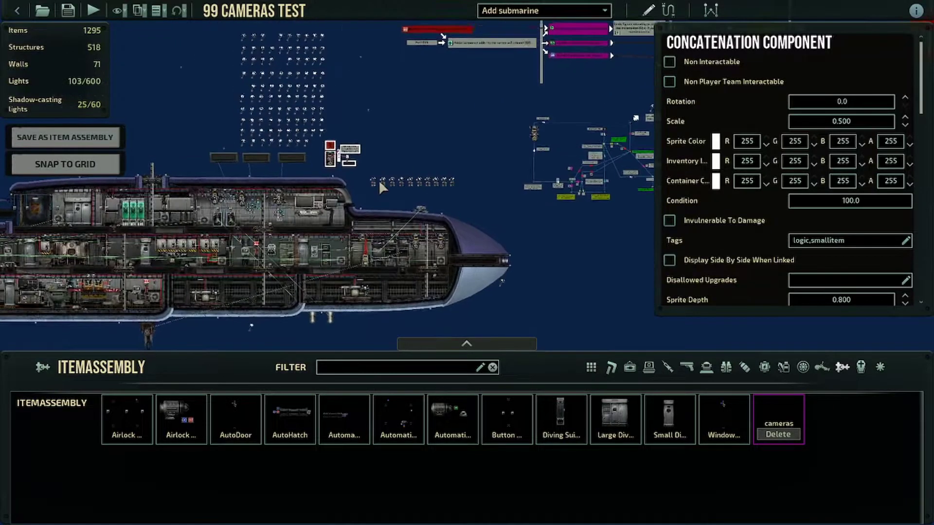
key("d")
key("w")
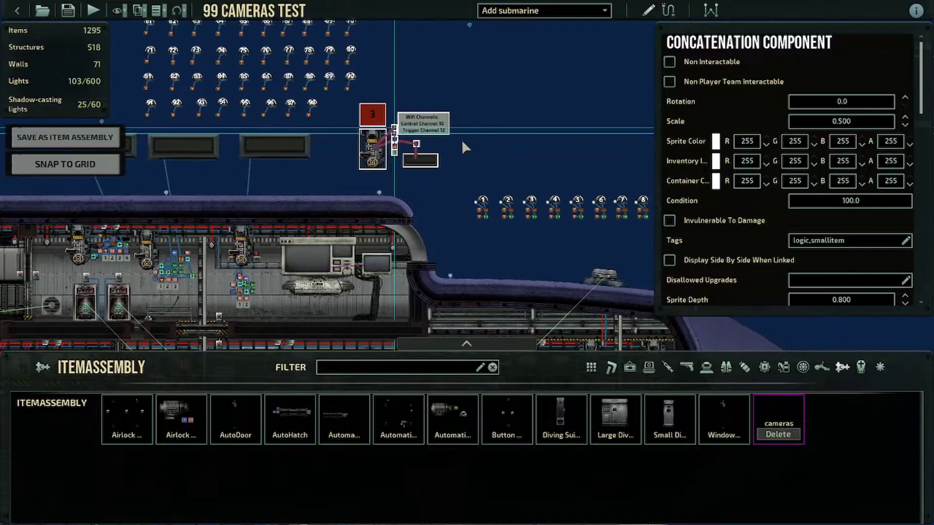
- Move build 3's text display above the row of ten cameras and enlarge its scale
left_click_drag(430, 160, 464, 174)
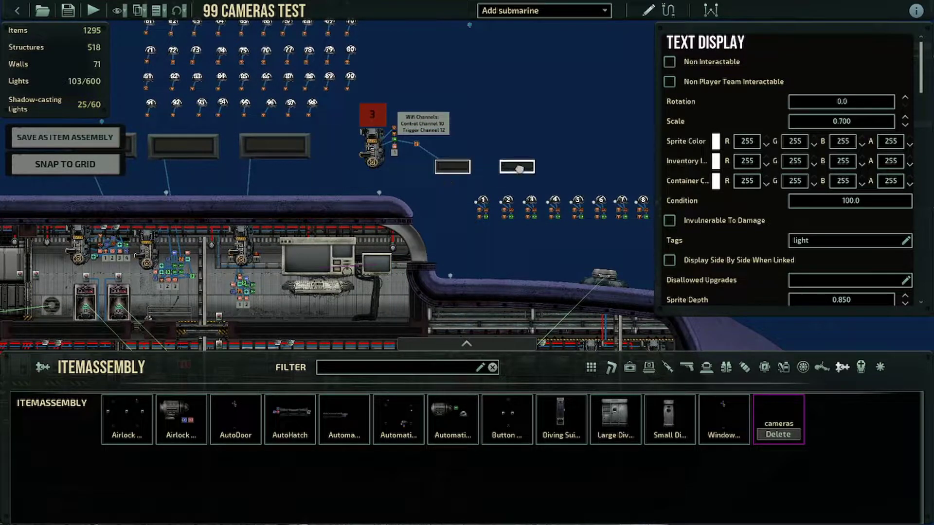
left_click(591, 167)
left_click(573, 179)
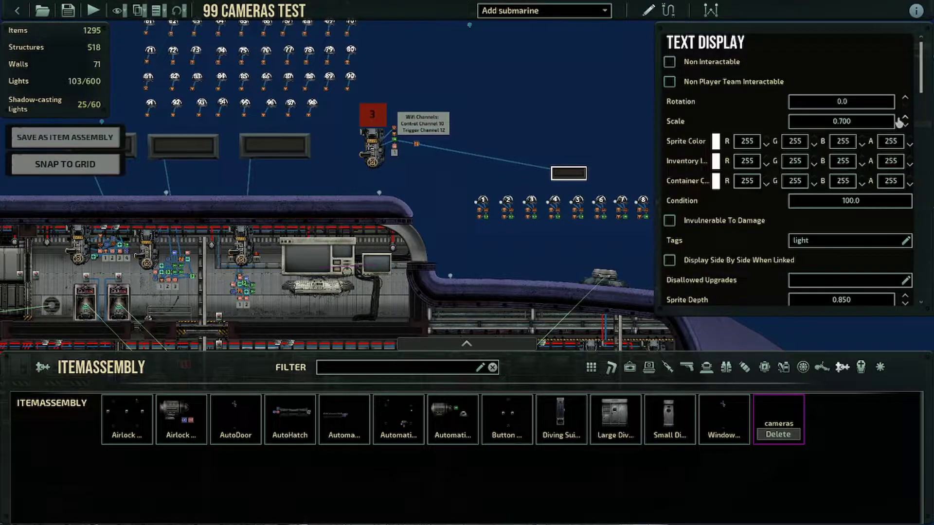
left_click_drag(565, 176, 584, 170)
- Move build 3's periscope inside the submarine, between the existing periscope and the large navigation monitor
left_click(377, 174)
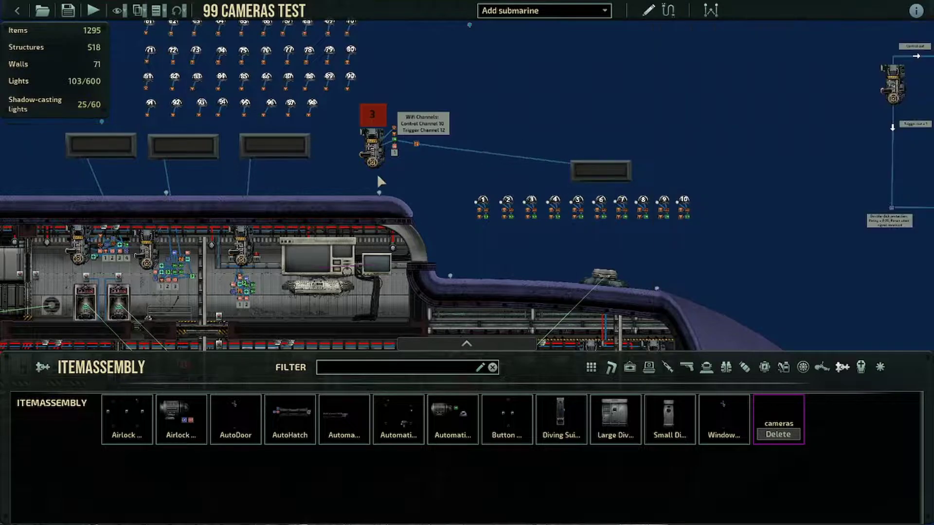
left_click(373, 144)
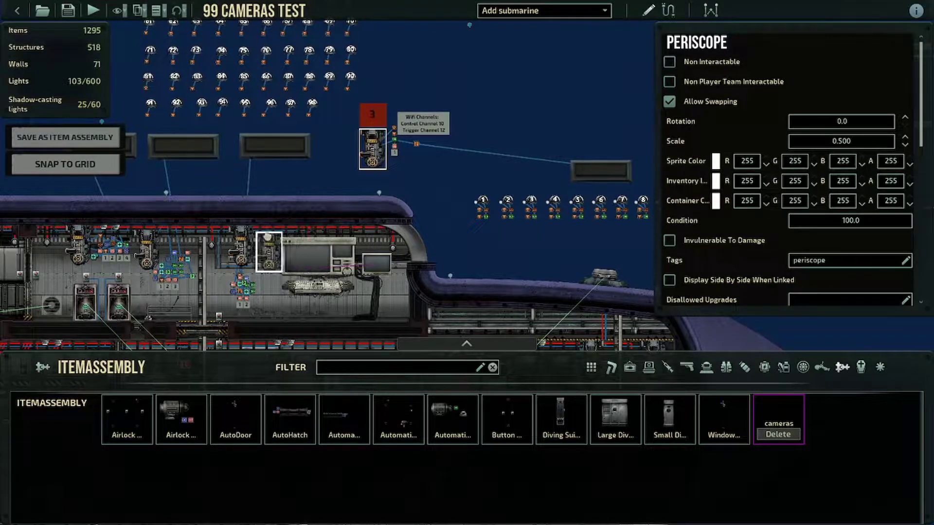
left_click(494, 181)
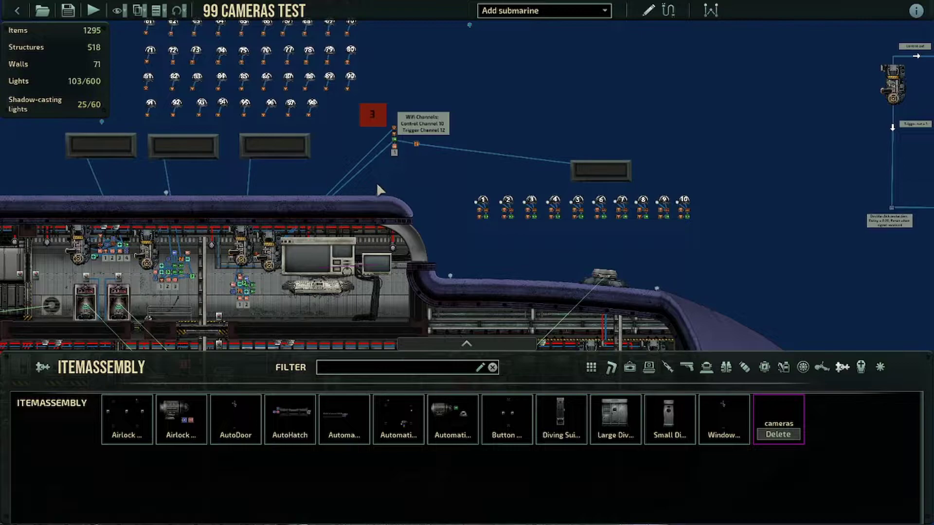
- Set the value of build 3's memory component, which holds the number of cameras, to 5
left_click(395, 146)
scroll(765, 189, "down", 5)
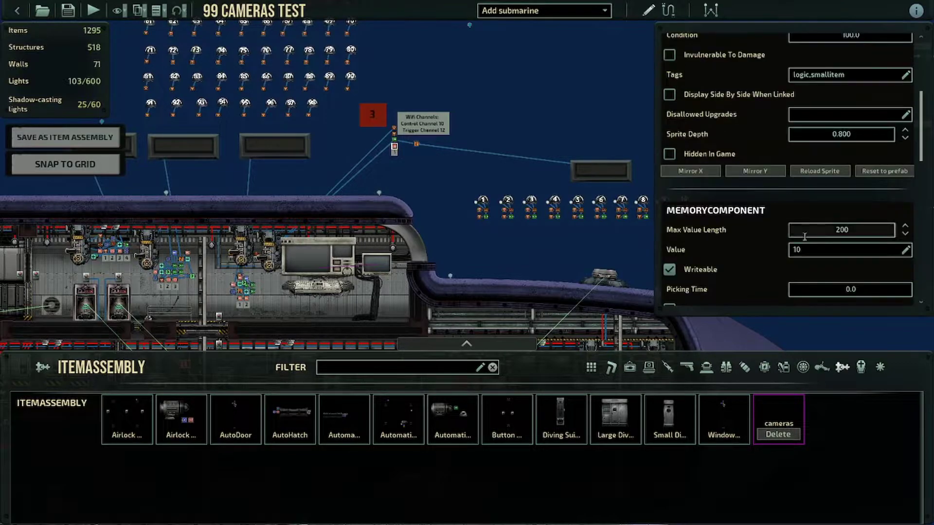
left_click(592, 95)
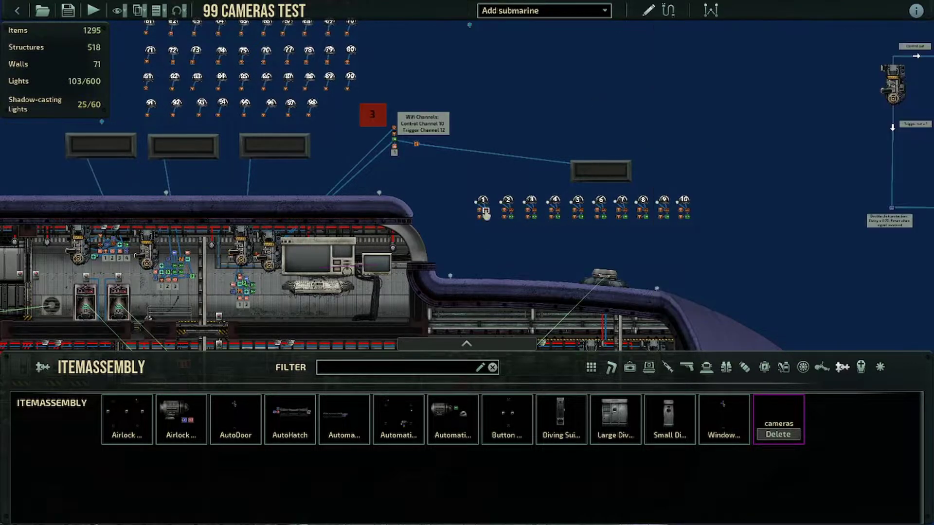
left_click(395, 152)
scroll(781, 236, "down", 5)
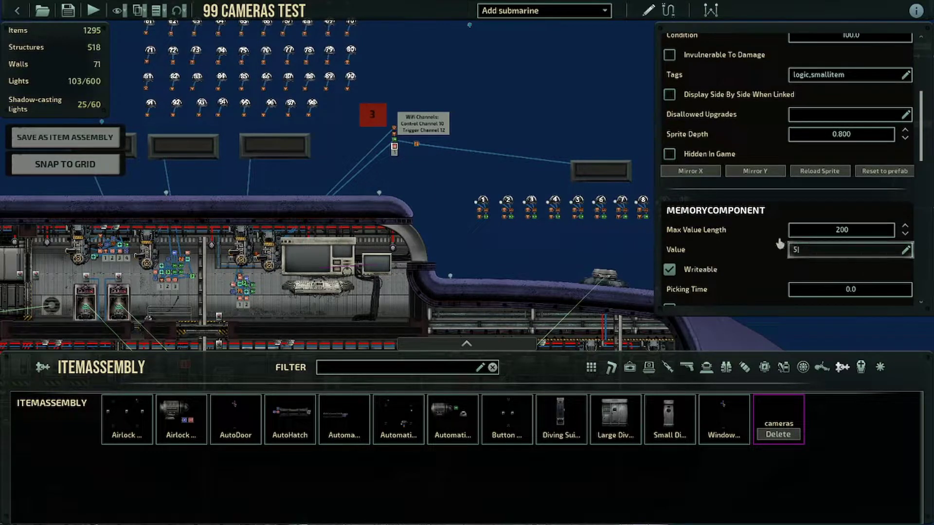
left_click(423, 166)
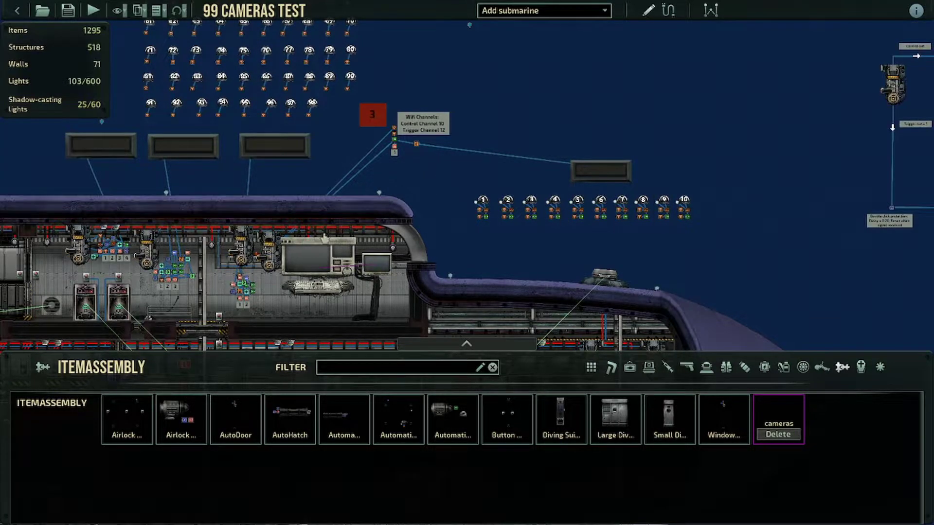
- Start a test of the submarine and switch through the new build's cameras using its periscope
left_click(92, 14)
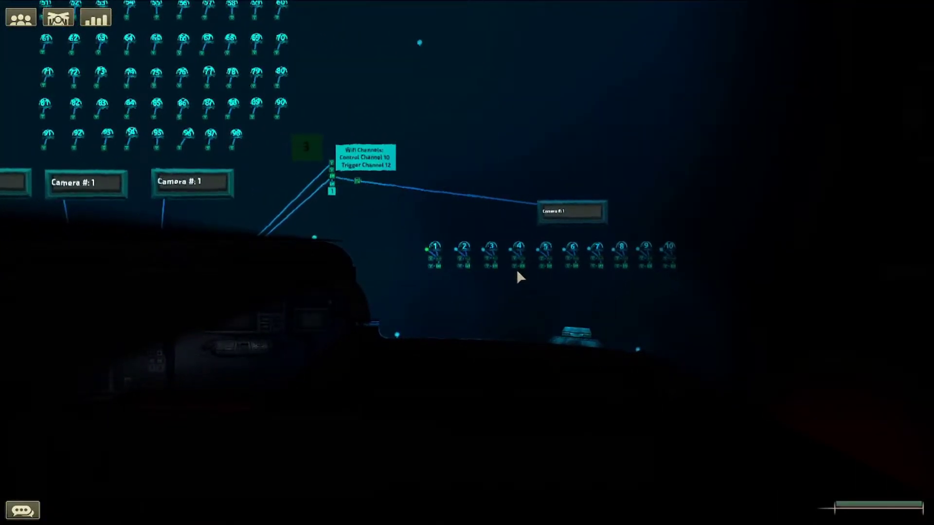
left_click(539, 261)
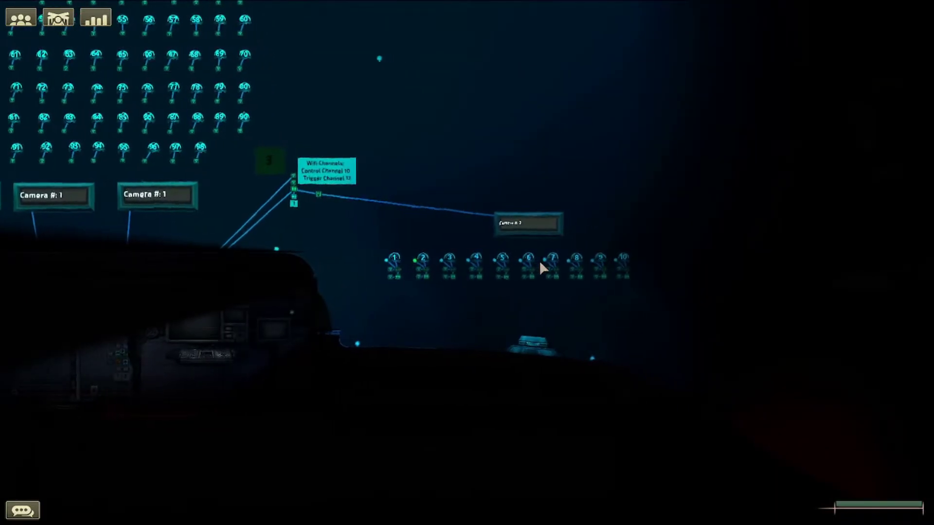
left_click(540, 263)
left_click(539, 263)
left_click(539, 263)
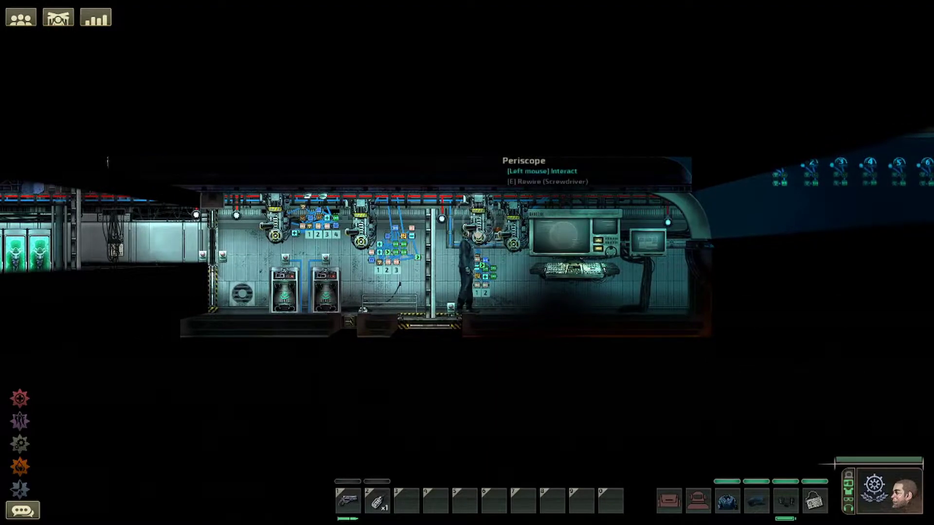
- Check the camera view from the neighbouring periscope and inspect the memory component of its circuit
left_click(479, 232)
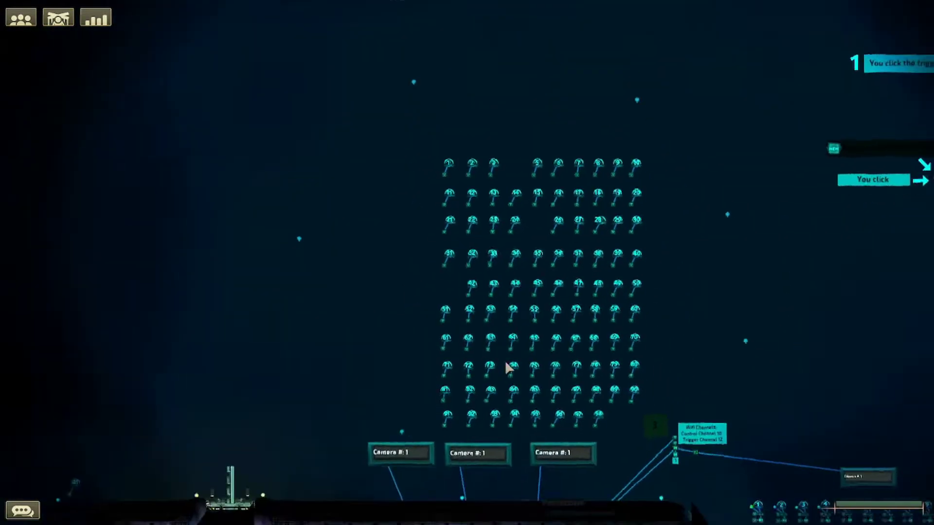
right_click(514, 368)
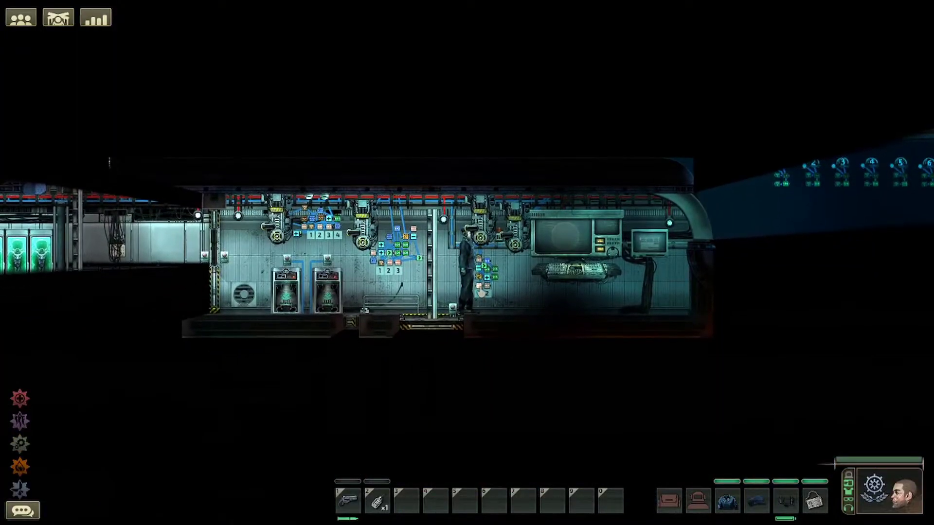
left_click(479, 285)
left_click(479, 227)
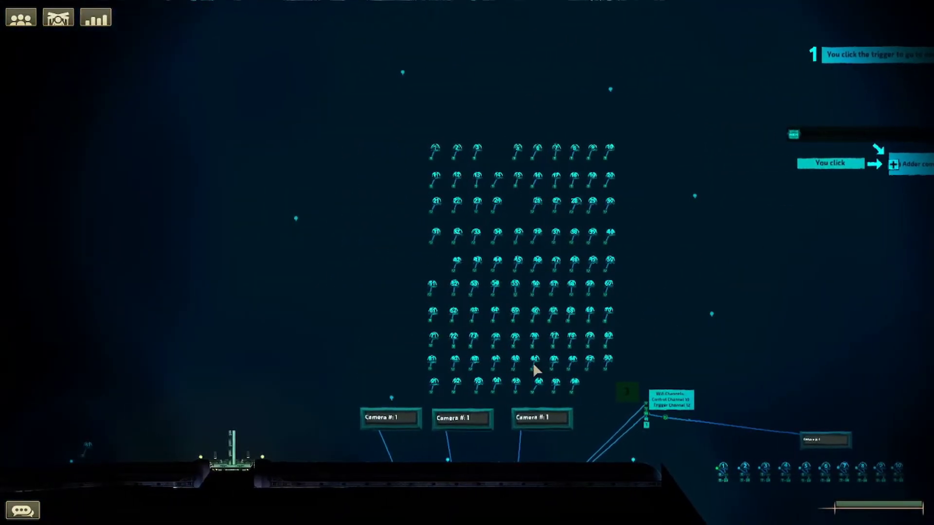
- Walk to the middle periscope, check its camera view, and inspect the memory component of its circuit
right_click(534, 364)
key("a")
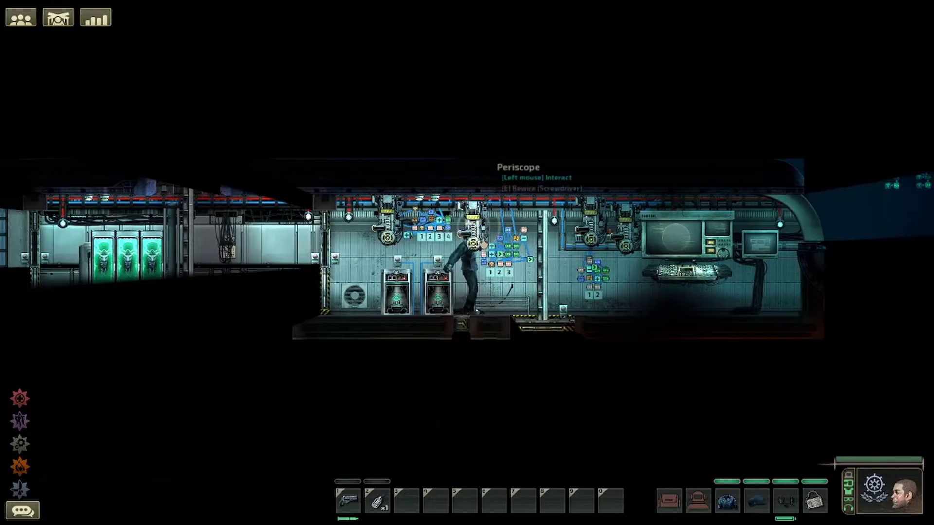
key("e")
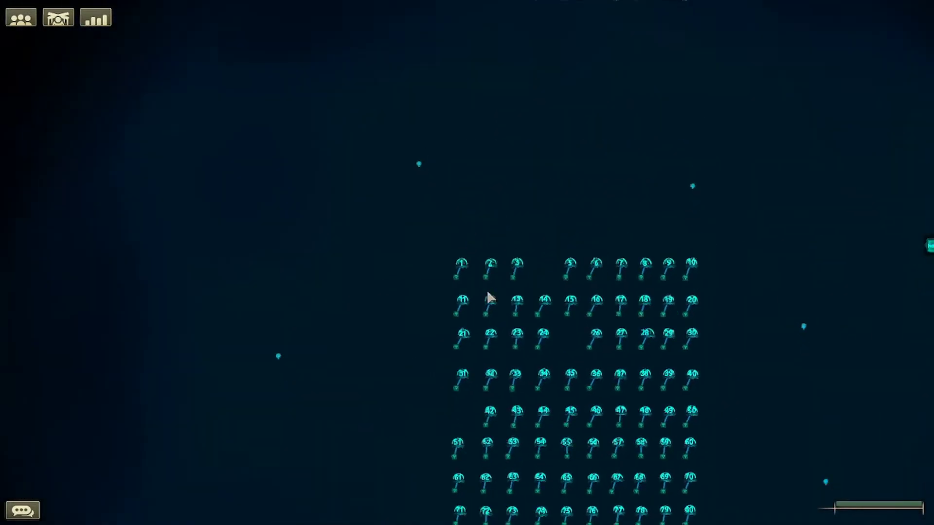
key("Escape")
key("e")
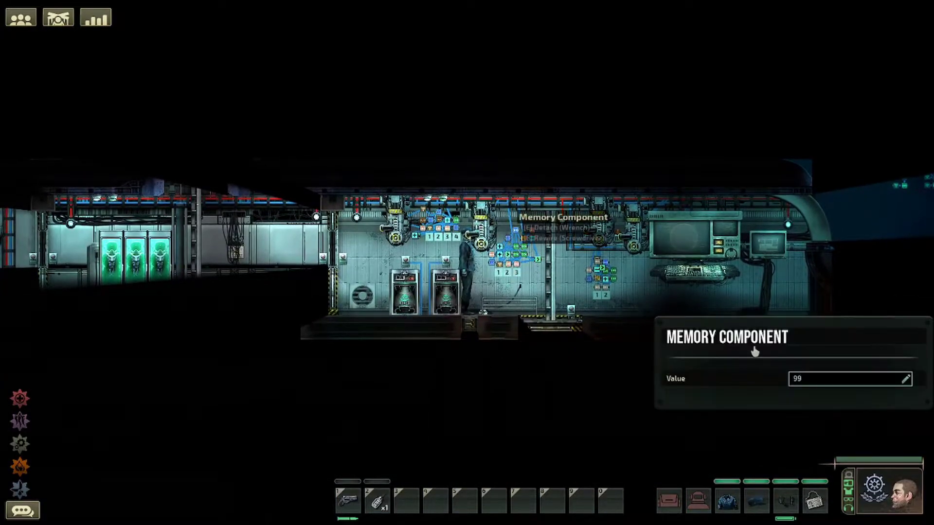
- Look through the middle periscope and jump to a camera by sending 25 as a radio chat message
key("Escape")
key("e")
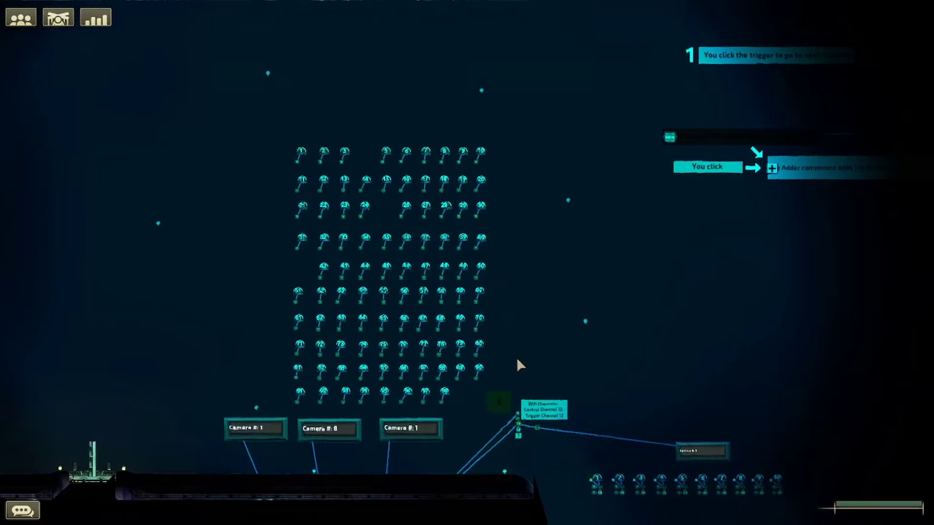
key("r")
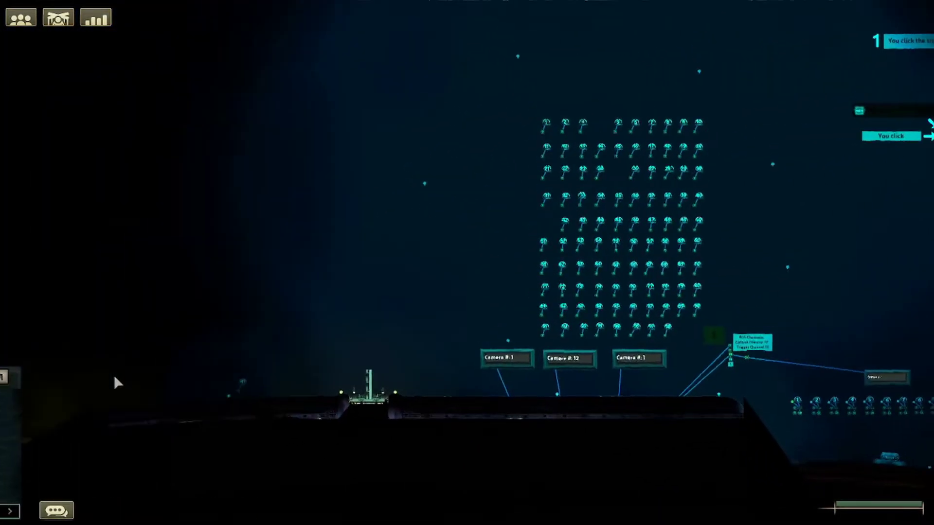
left_click(114, 380)
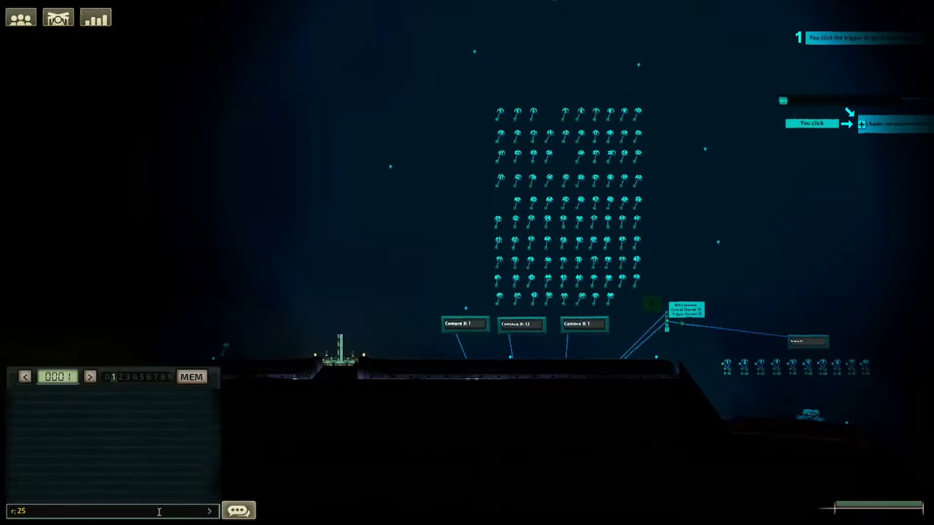
key("Return")
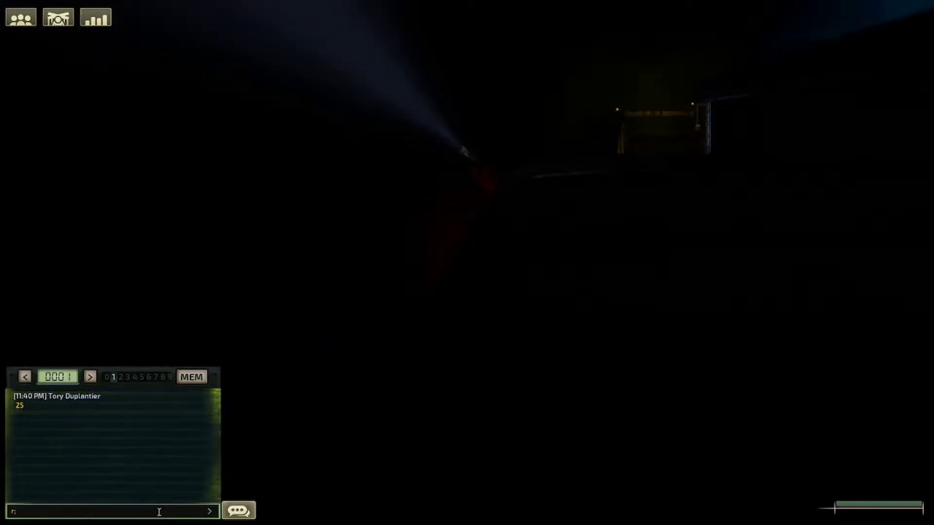
- Send the camera numbers 7, 88 and 98 over the radio, then advance through the following cameras with the periscope trigger
type("7")
key("Return")
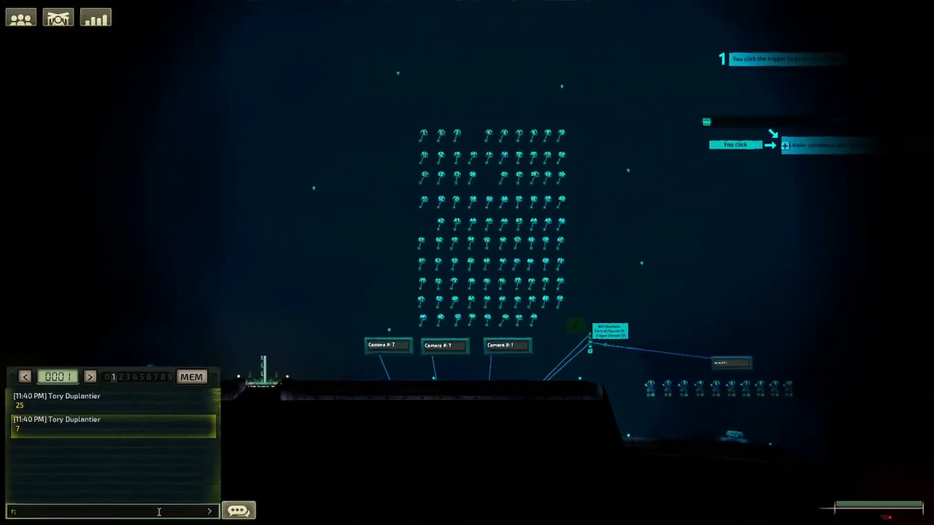
type("88")
key("Return")
type("98")
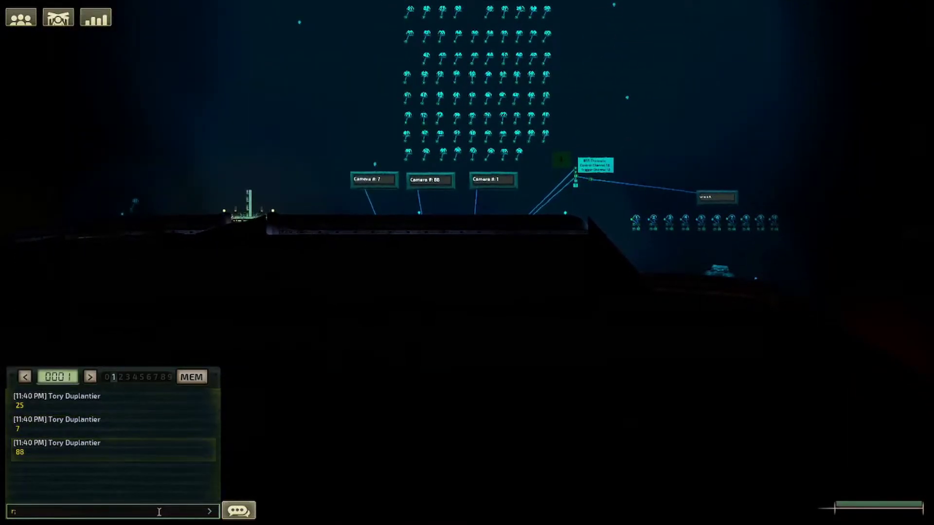
key("Return")
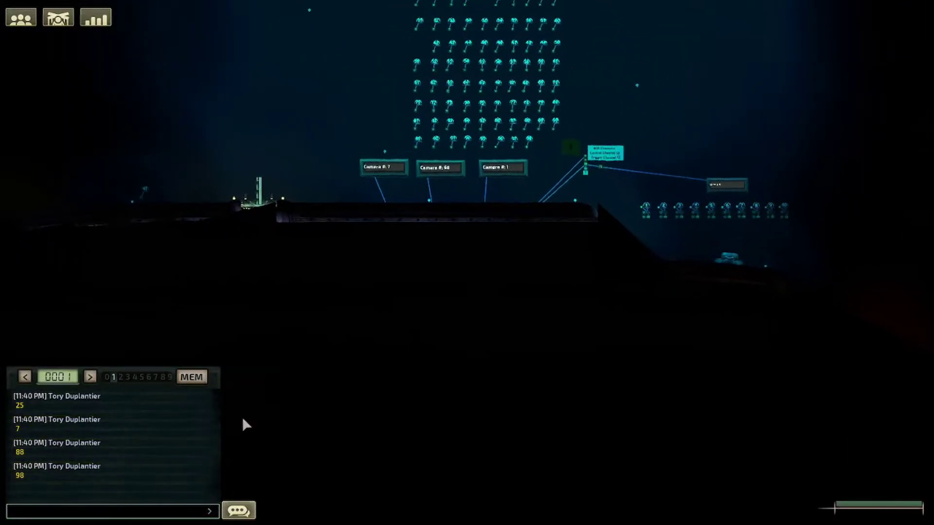
left_click(454, 264)
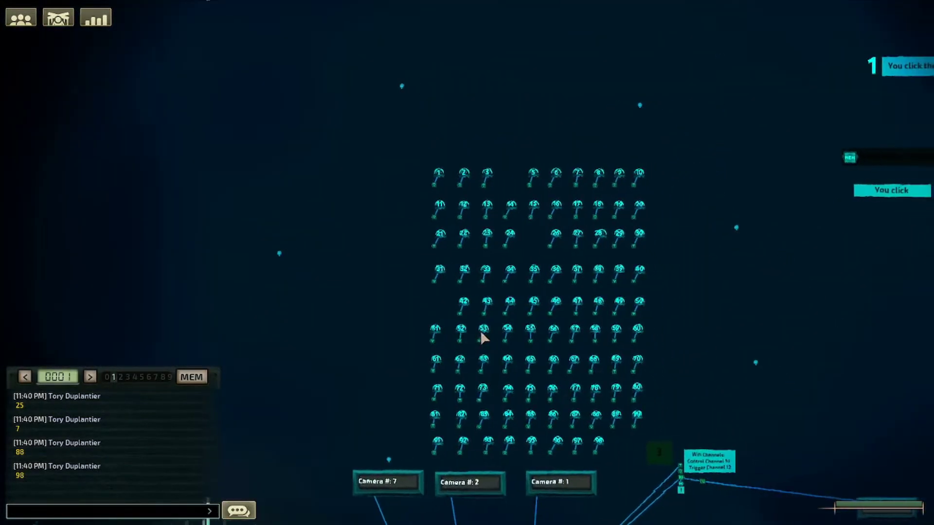
right_click(479, 330)
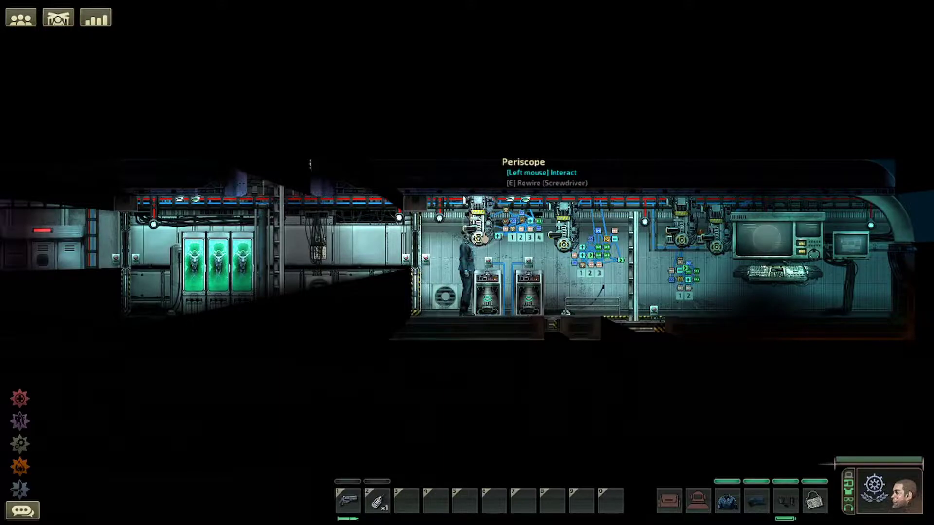
- Use the periscope nearest the four-part circuit to step through its cameras one at a time past camera 23
left_click(482, 233)
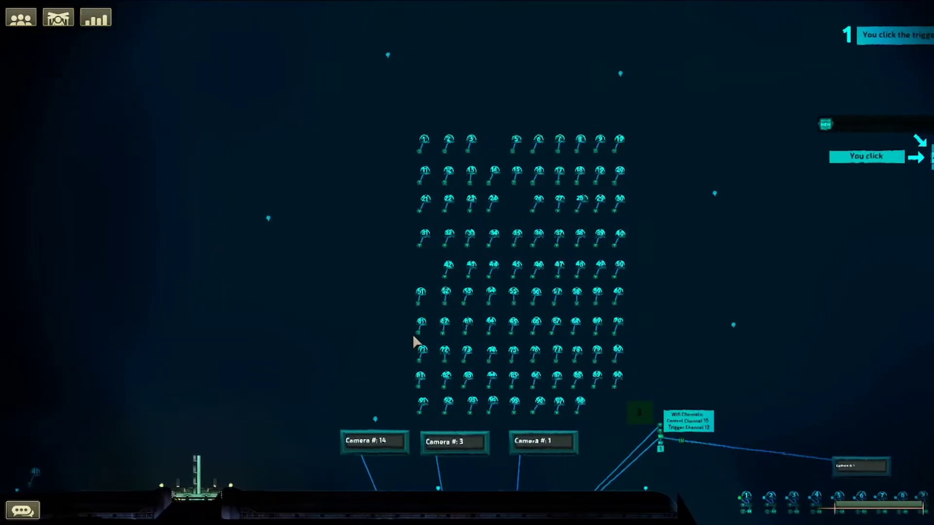
left_click(413, 336)
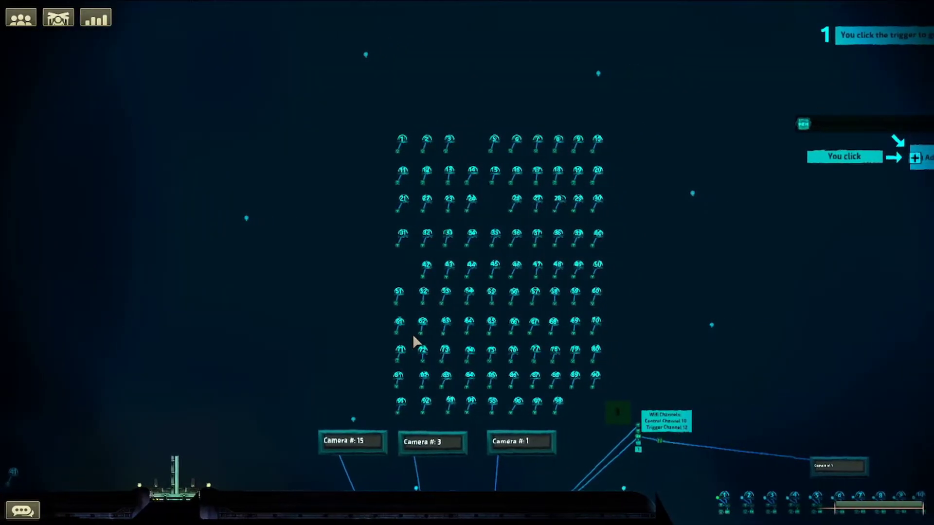
key("d")
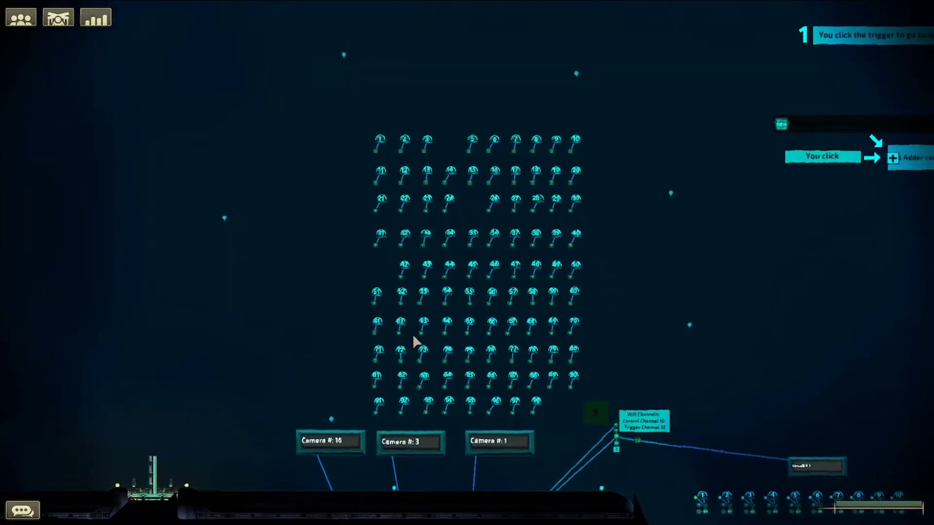
key("d")
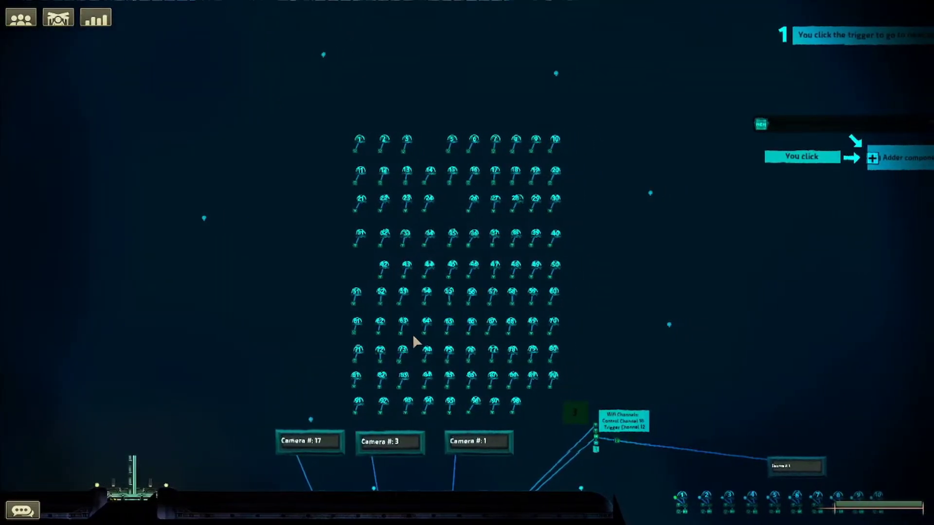
key("d")
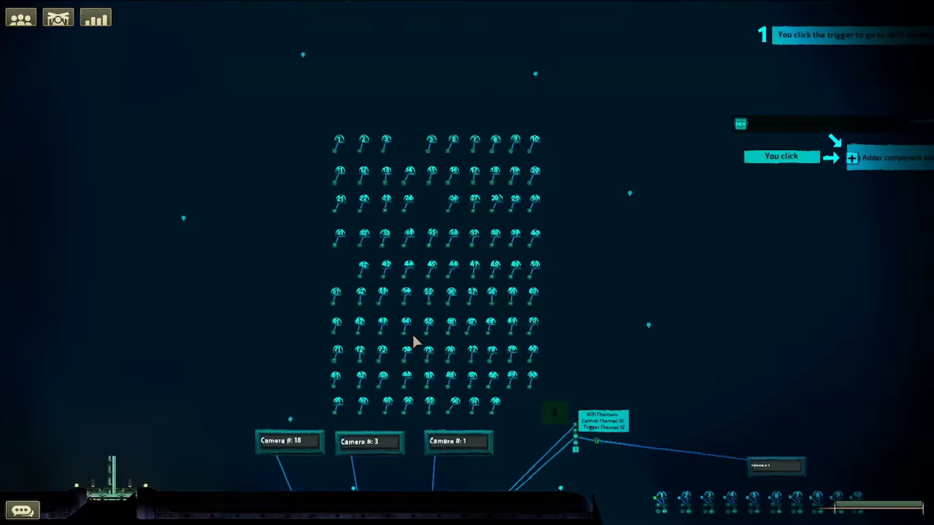
key("d")
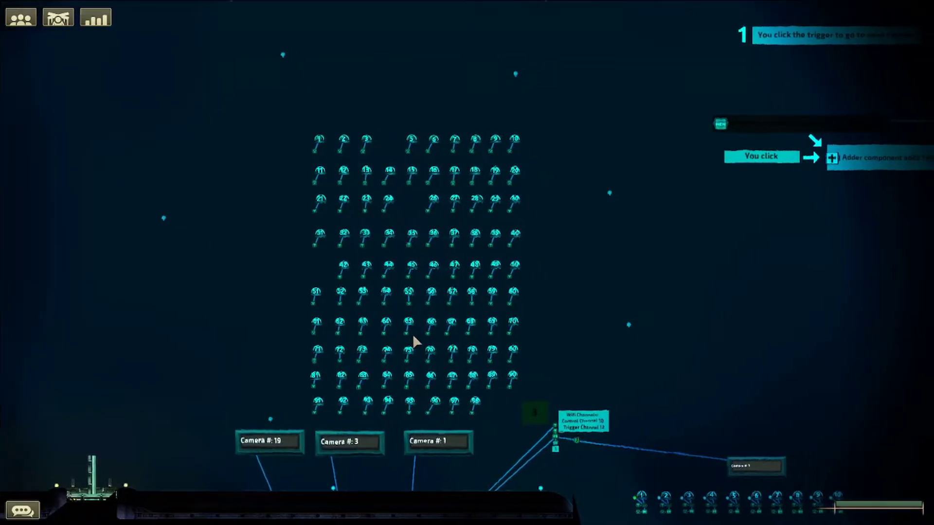
key("d")
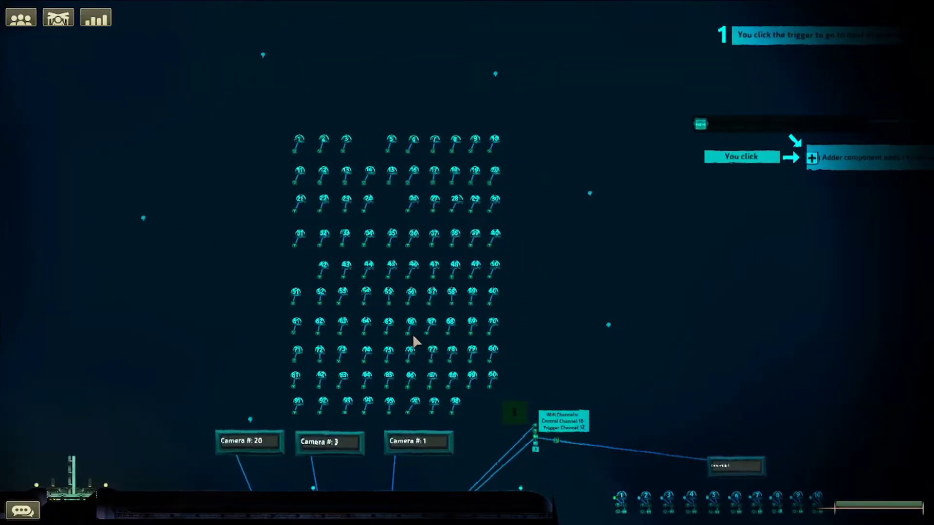
left_click(413, 335)
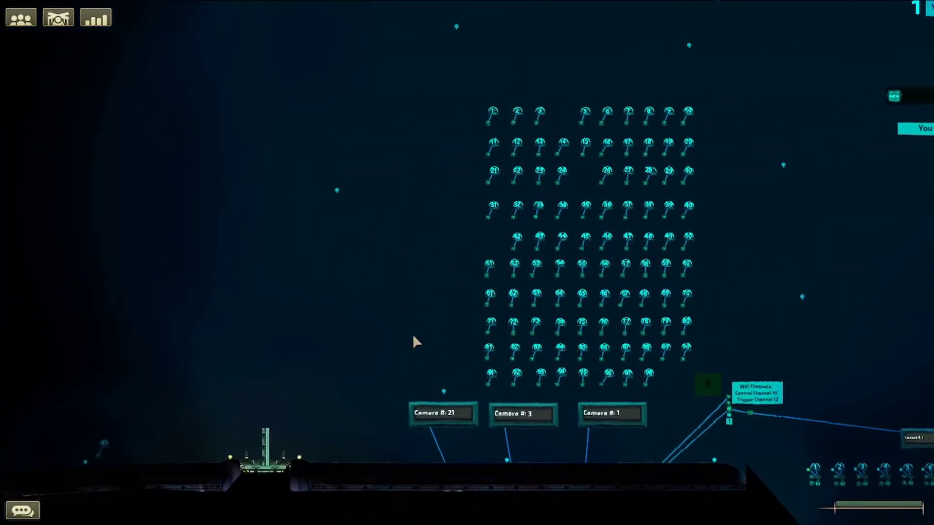
key("d")
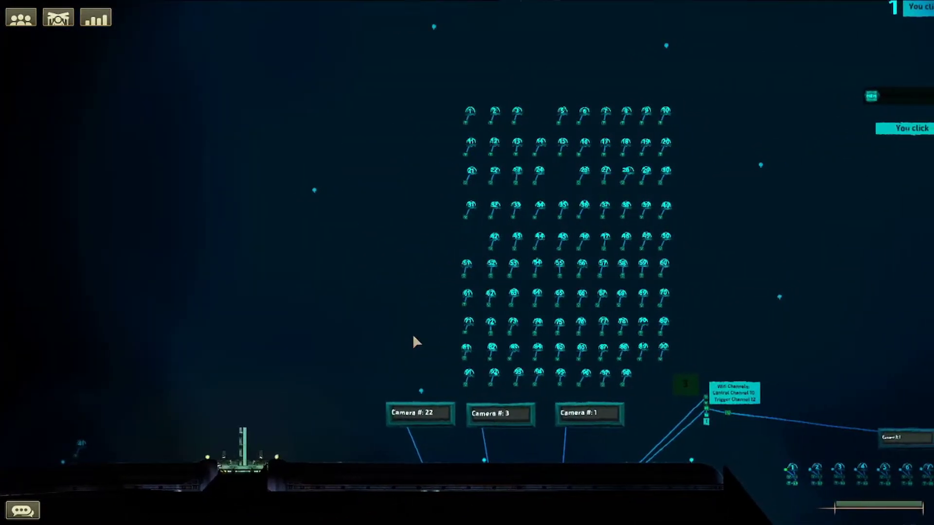
key("d")
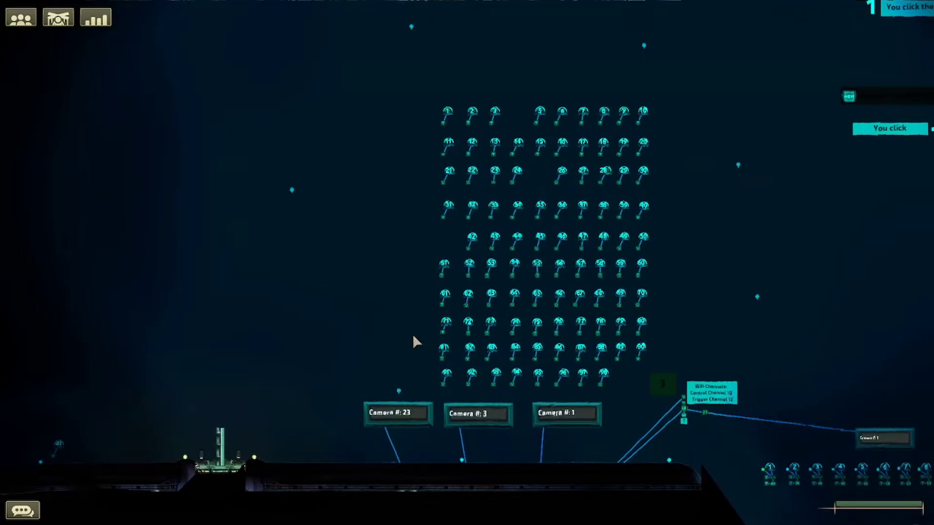
key("d")
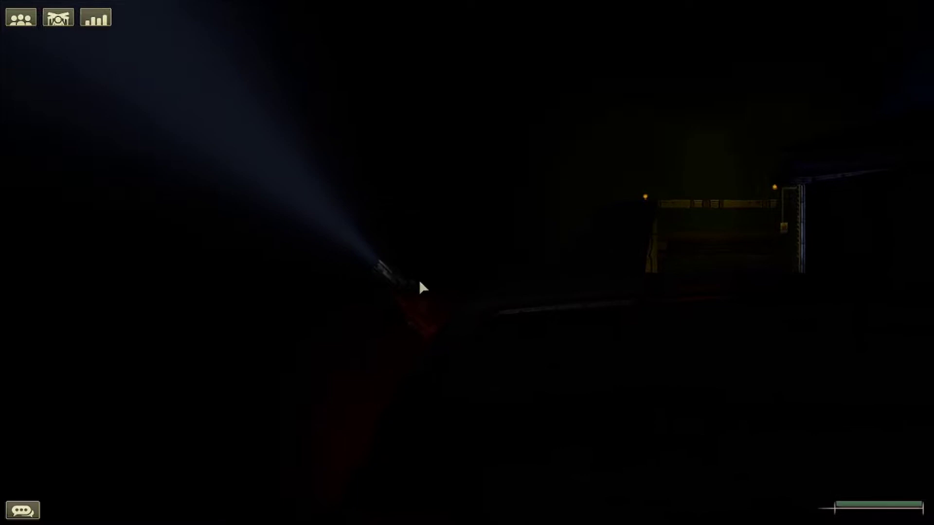
left_click(383, 276)
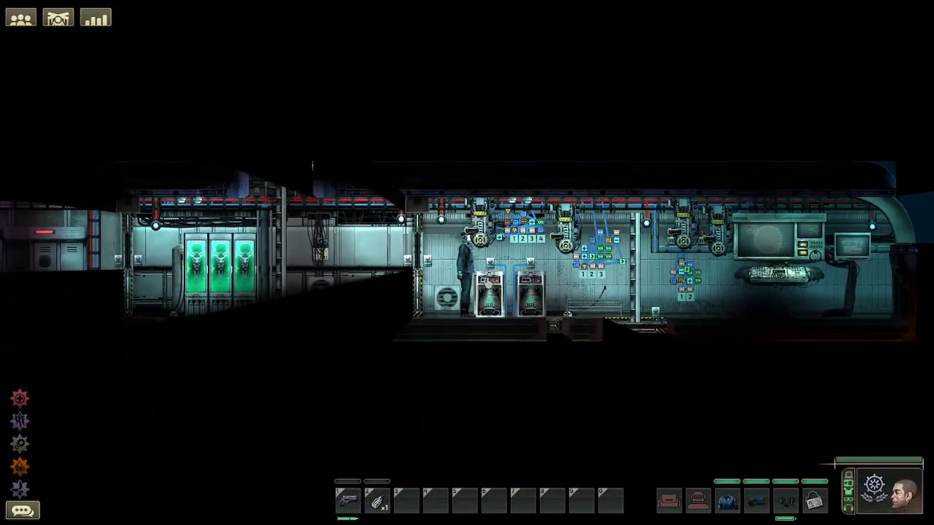
- Walk to the circuit beside that periscope and inspect the value of its memory component
key("d")
key("e")
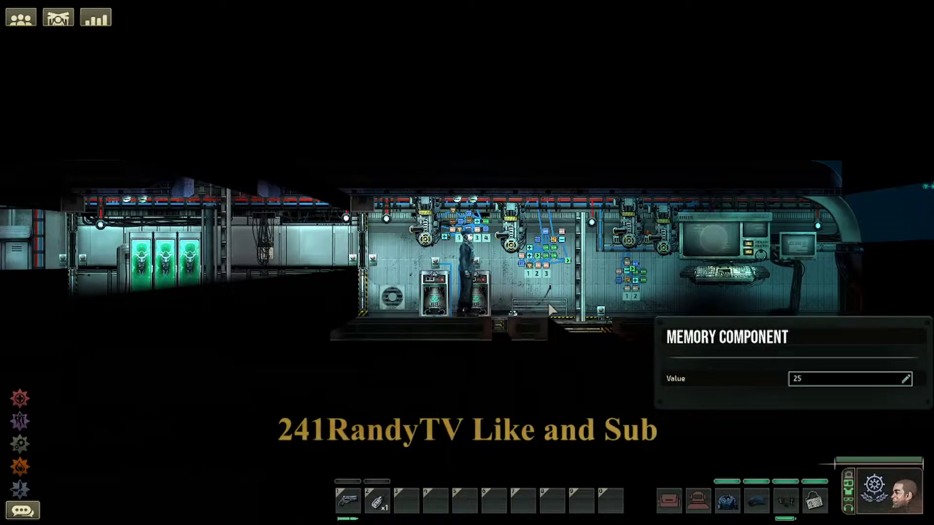
key("d")
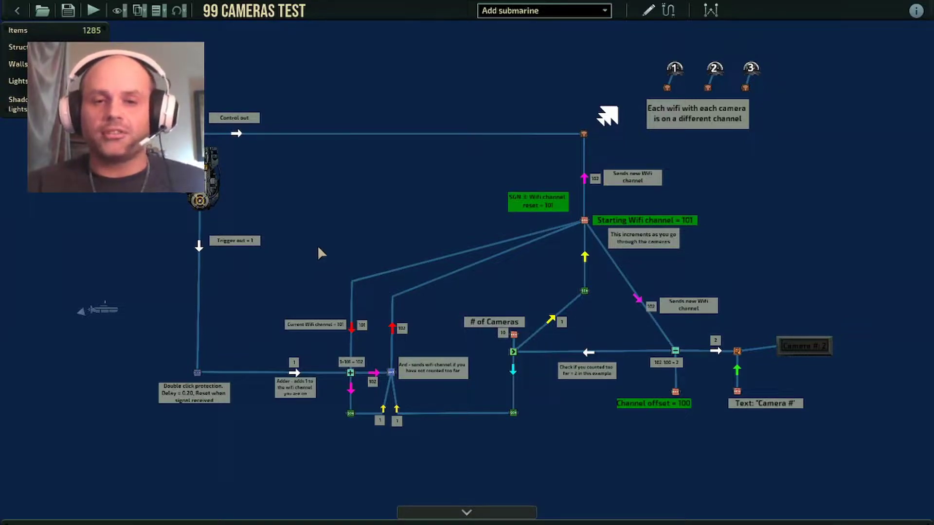
- Turn on wiring mode in the 99 Cameras Test circuit diagram and inspect the periscope's output connections
scroll(318, 249, "up", 2)
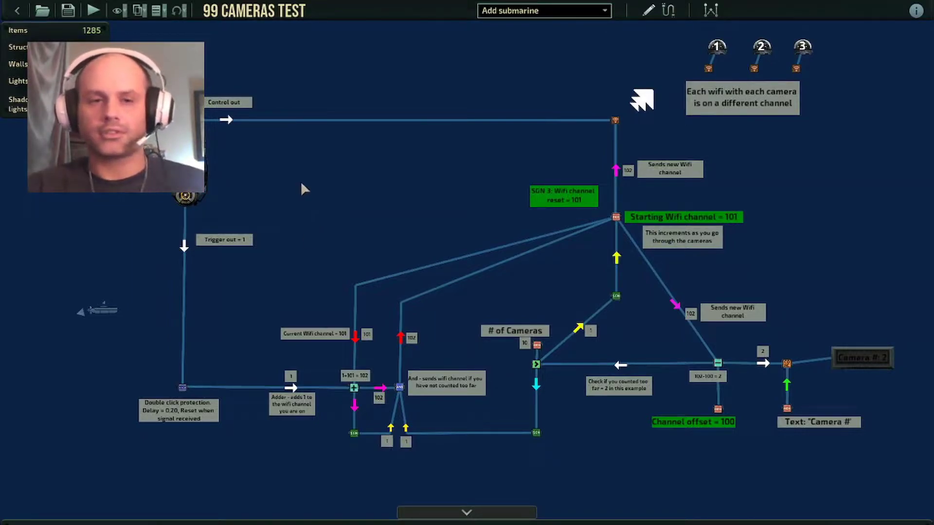
left_click(195, 160)
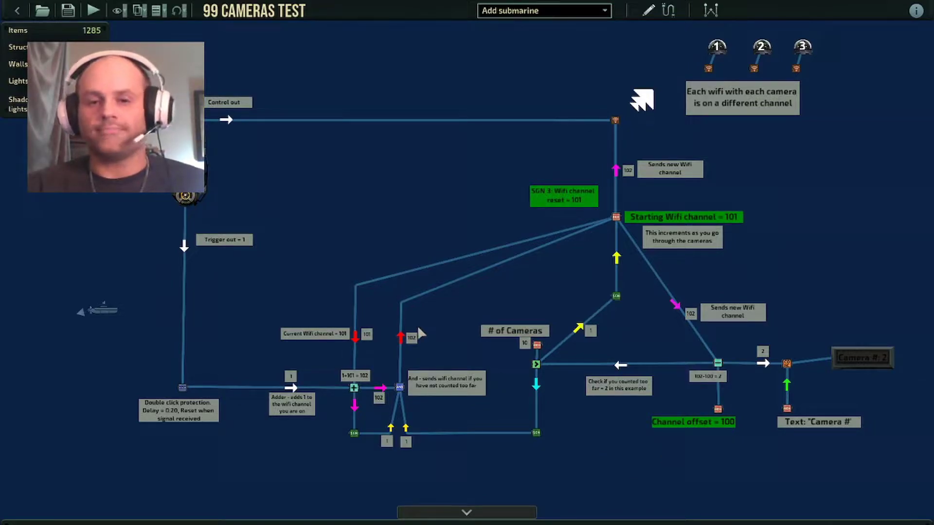
scroll(382, 247, "up", 5)
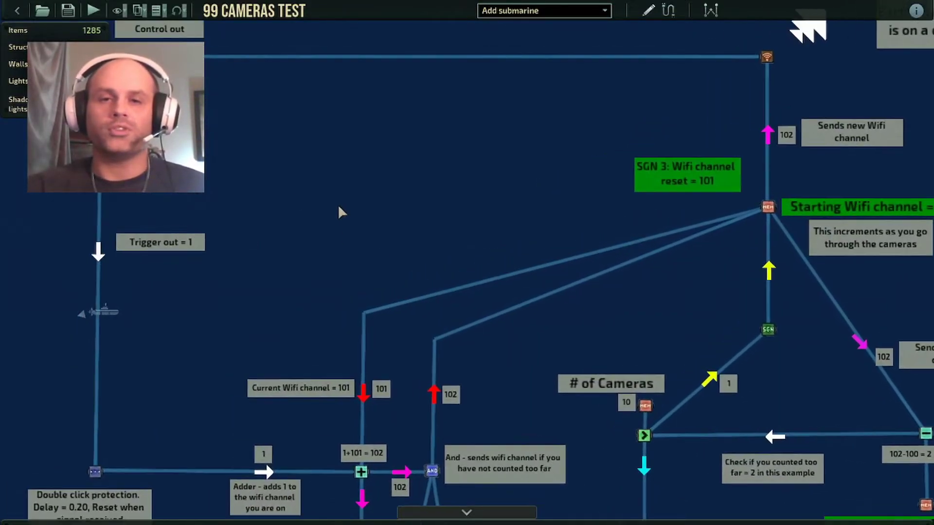
scroll(535, 209, "up", 3)
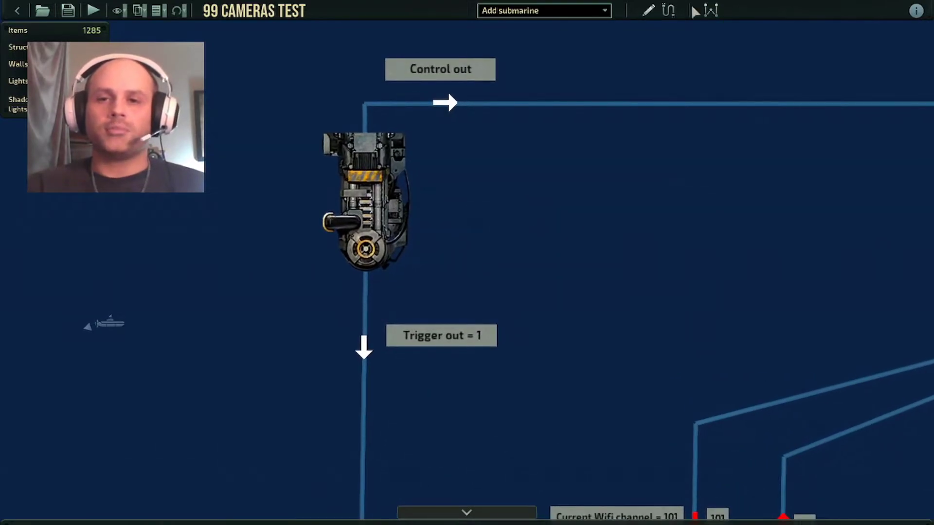
left_click(666, 10)
left_click(413, 180)
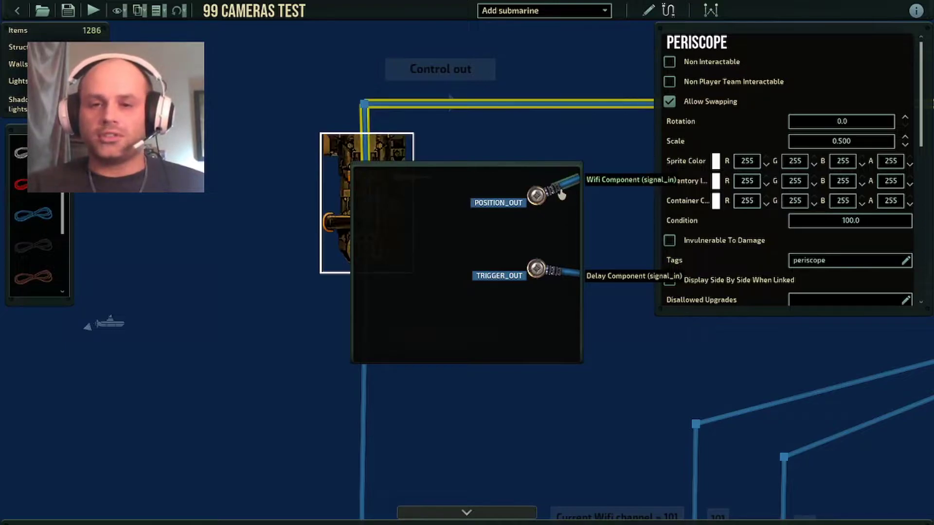
right_click(622, 145)
- Inspect the connections and channel setting of the Wifi component that receives the periscope's control output
scroll(622, 146, "down", 2)
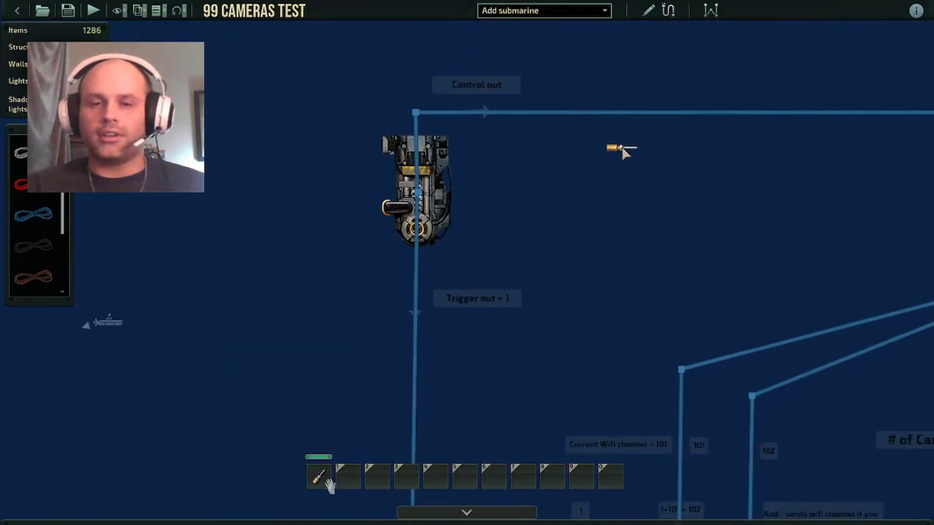
left_click_drag(696, 118, 587, 161)
left_click_drag(698, 157, 584, 232)
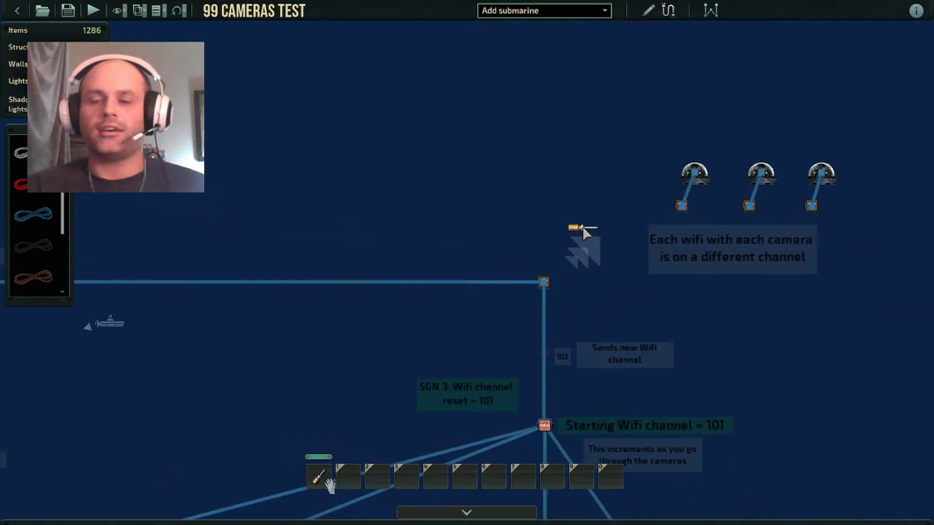
scroll(545, 262, "up", 1)
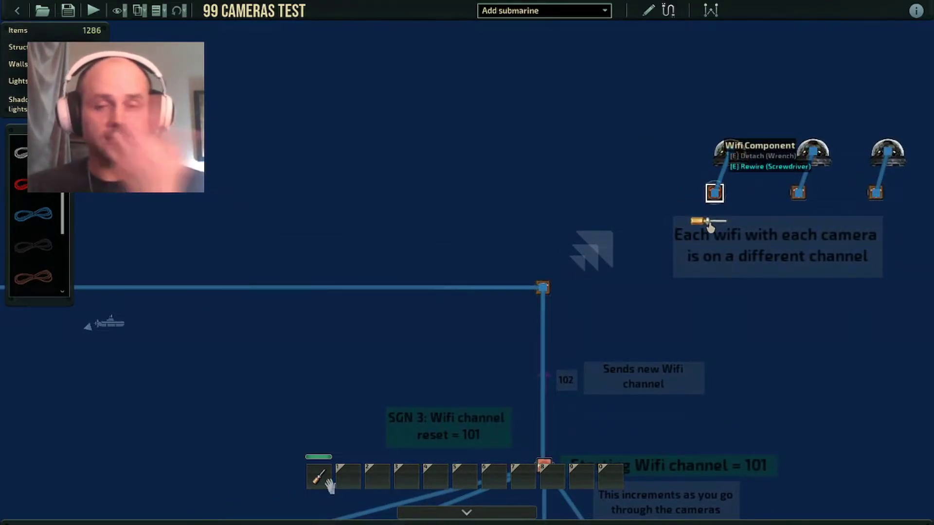
left_click(546, 286)
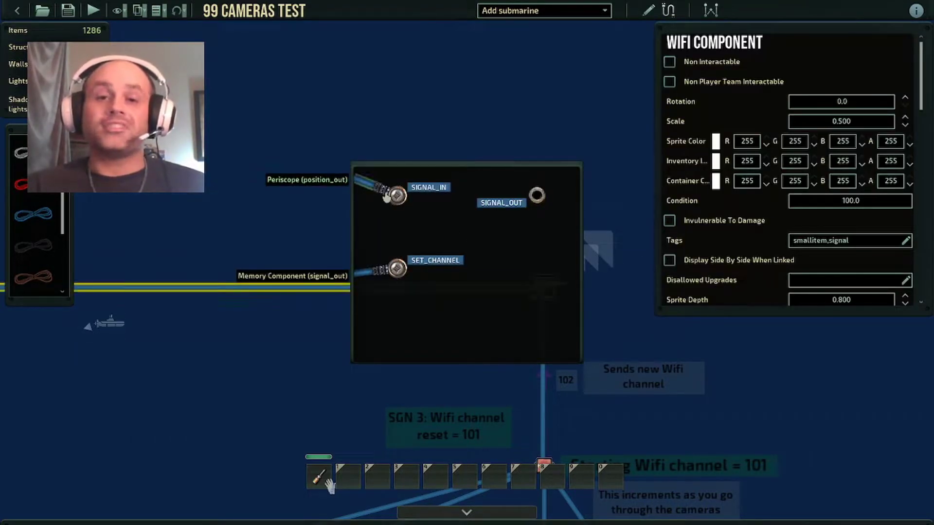
scroll(811, 246, "down", 3)
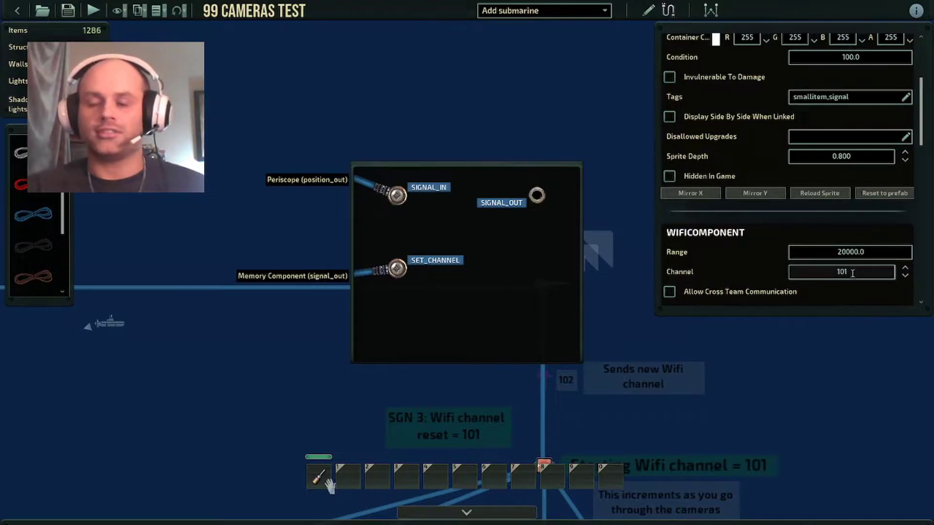
left_click(830, 344)
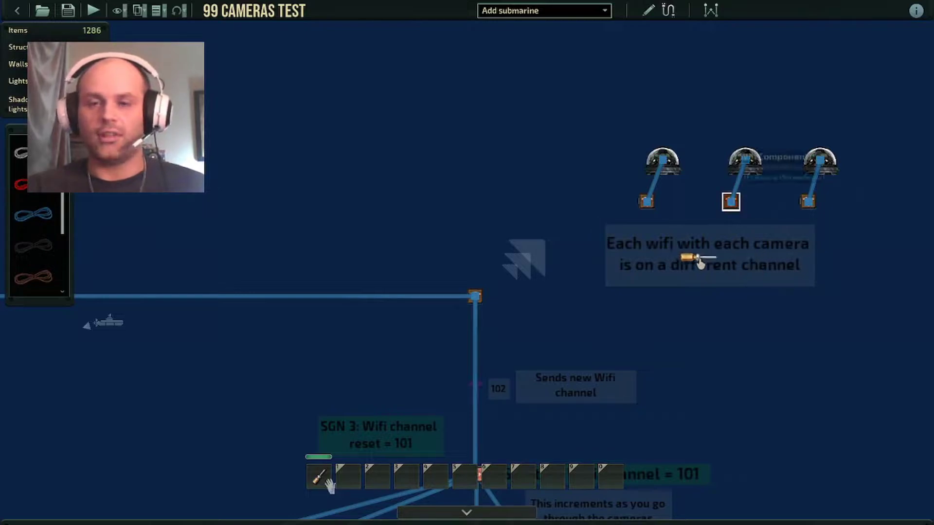
- Inspect the connections and channel setting of each of the three Wifi components wired to the cameras
left_click(655, 202)
scroll(826, 267, "down", 3)
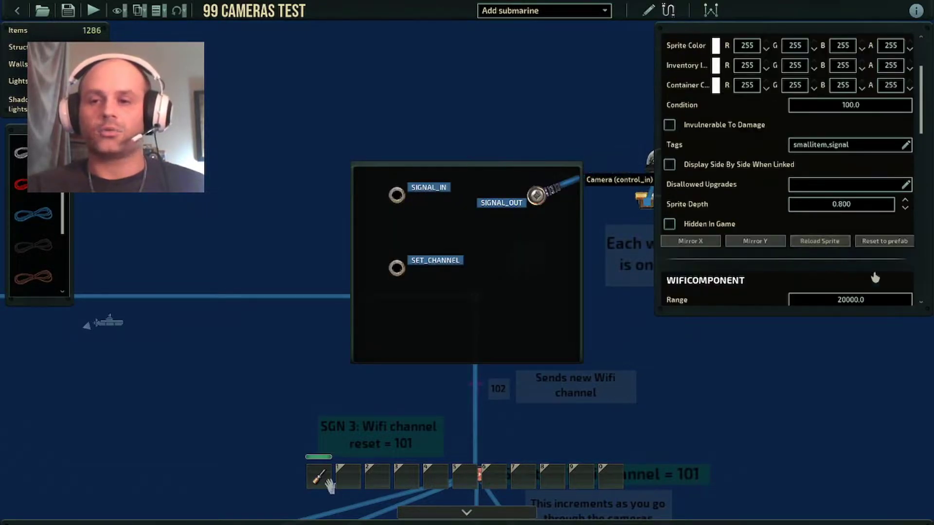
left_click(757, 363)
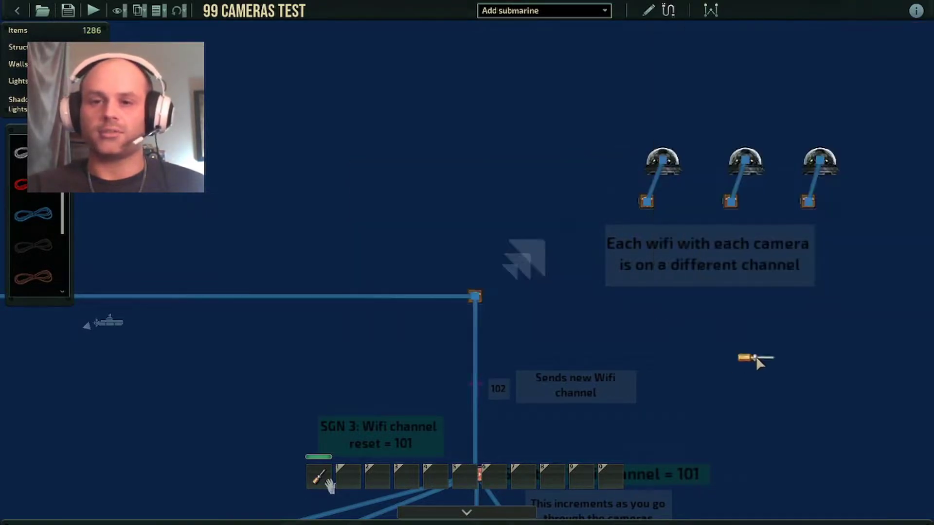
left_click(731, 202)
scroll(840, 241, "down", 3)
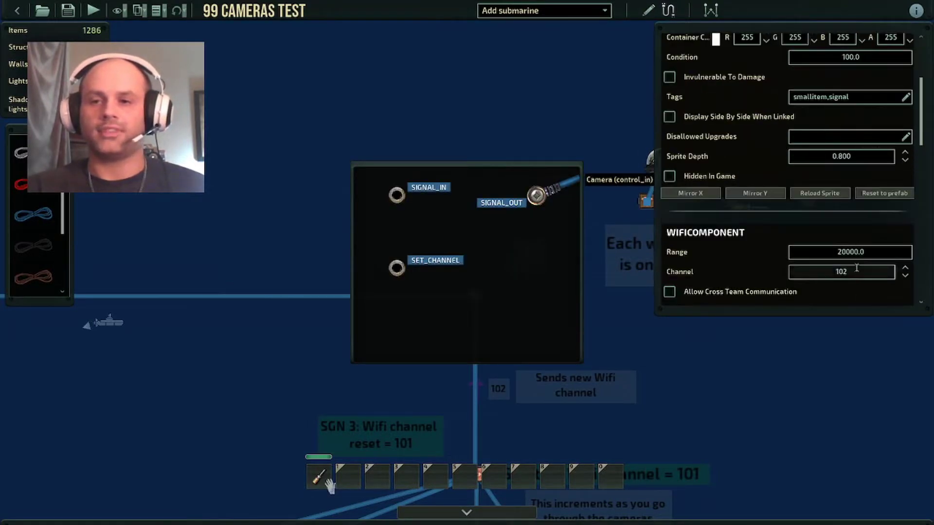
left_click(787, 404)
left_click(808, 201)
scroll(854, 249, "down", 3)
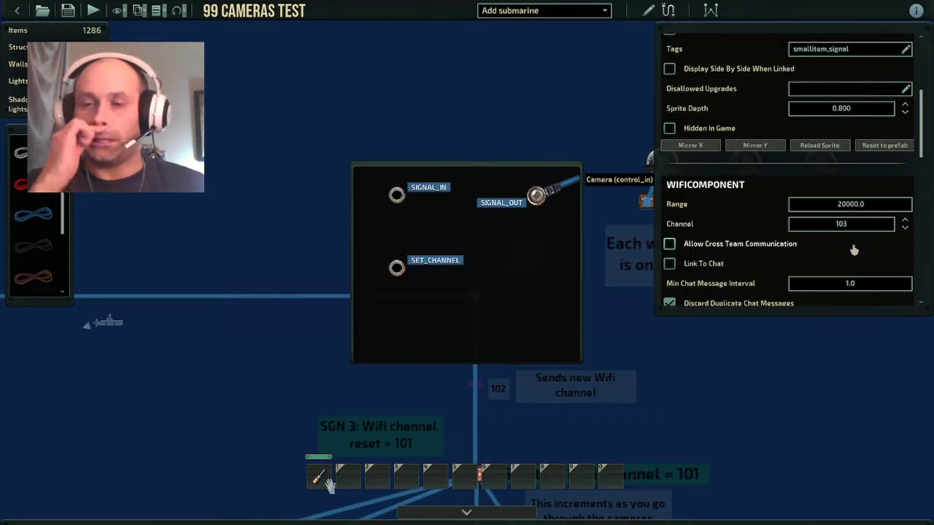
left_click(803, 378)
- Follow the periscope's trigger output wire through the diagram and turn off wiring mode to read its labels
left_click_drag(528, 287, 866, 270)
scroll(638, 272, "down", 2)
scroll(640, 275, "down", 1)
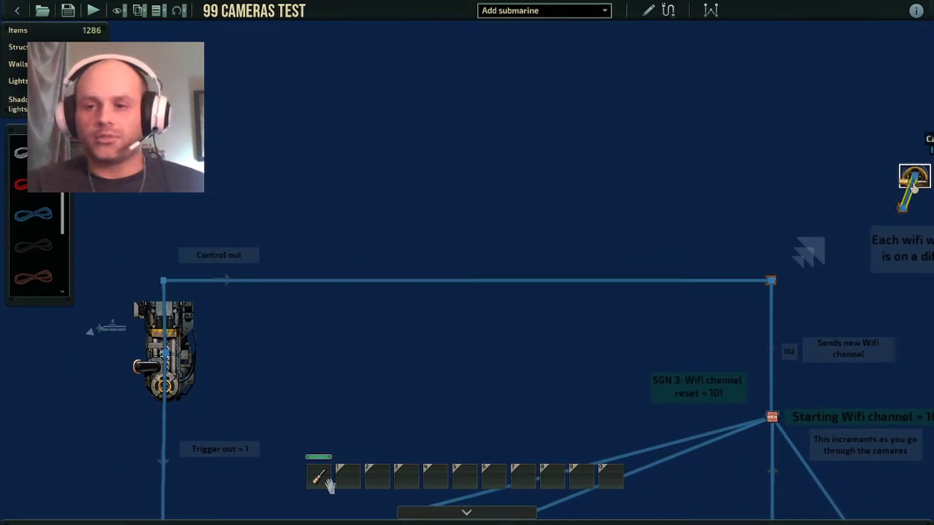
left_click_drag(200, 440, 479, 274)
scroll(480, 274, "down", 1)
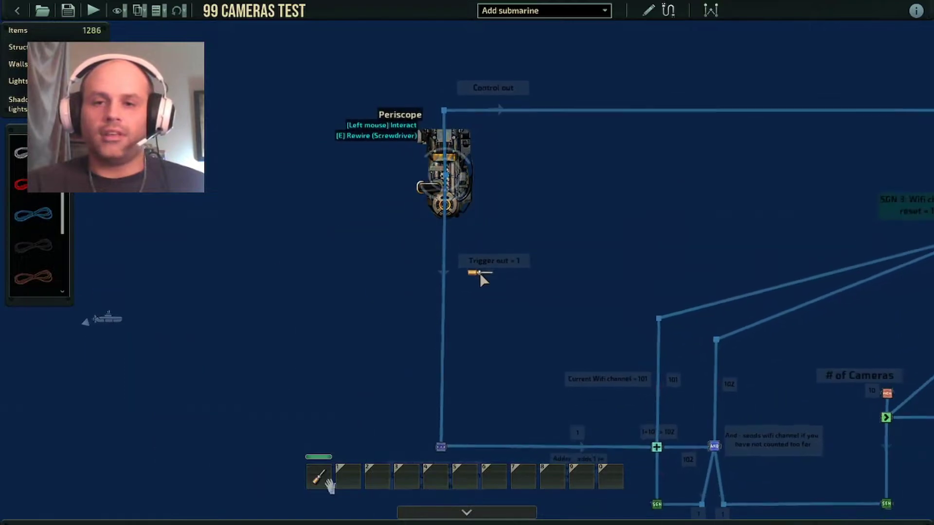
scroll(523, 294, "up", 3)
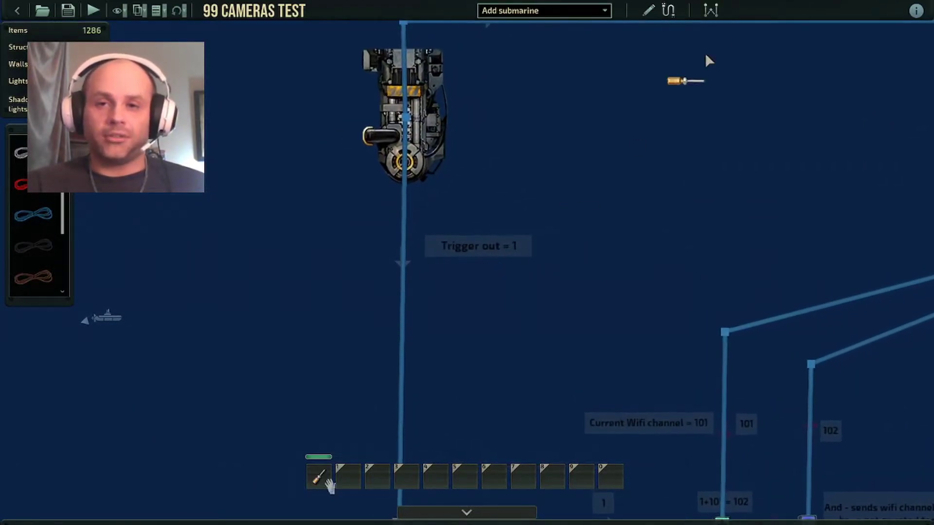
left_click(667, 10)
key("s")
scroll(487, 183, "up", 2)
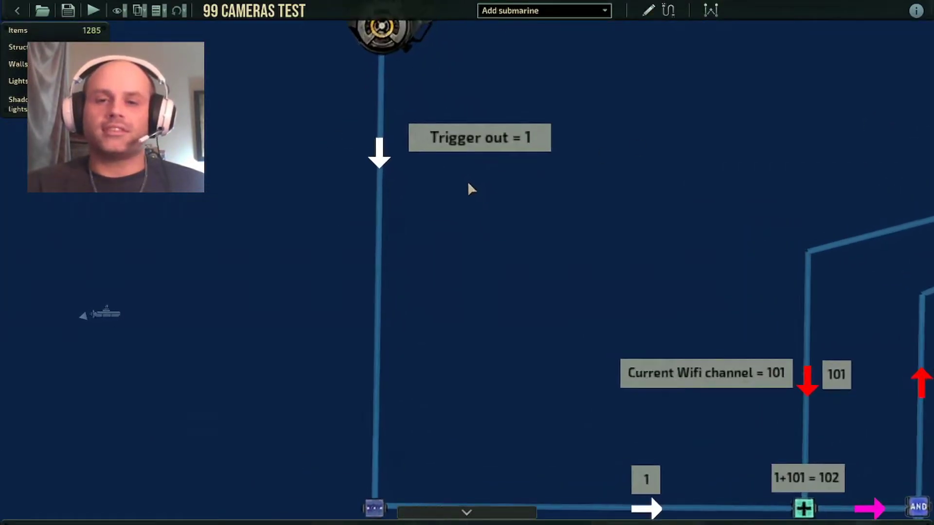
key("w")
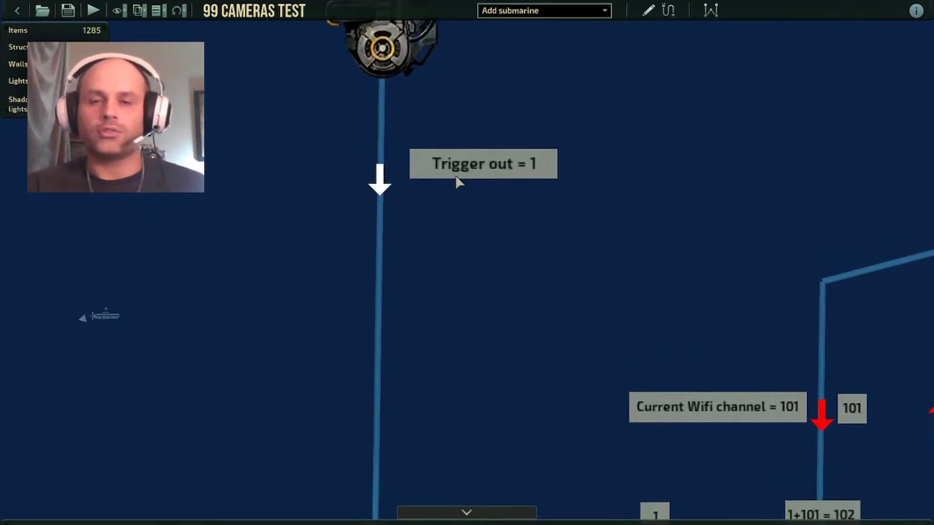
left_click(669, 9)
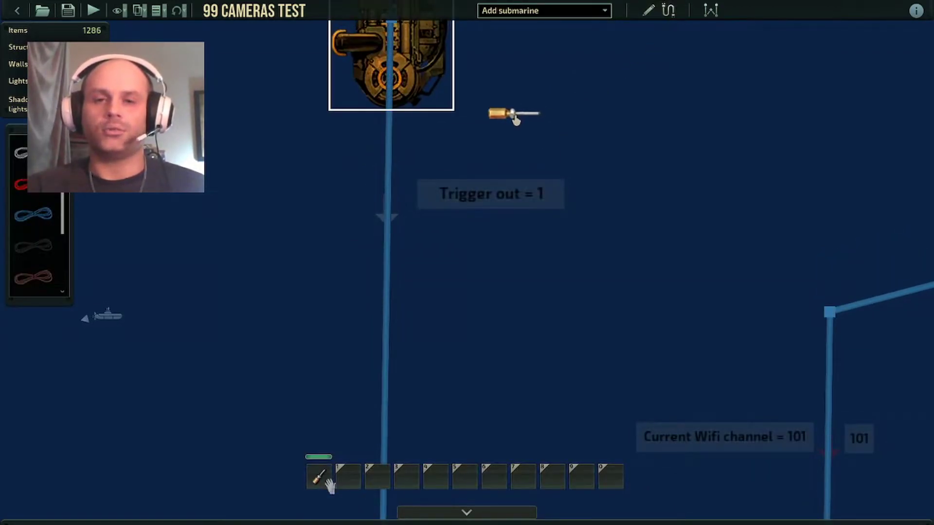
left_click(668, 11)
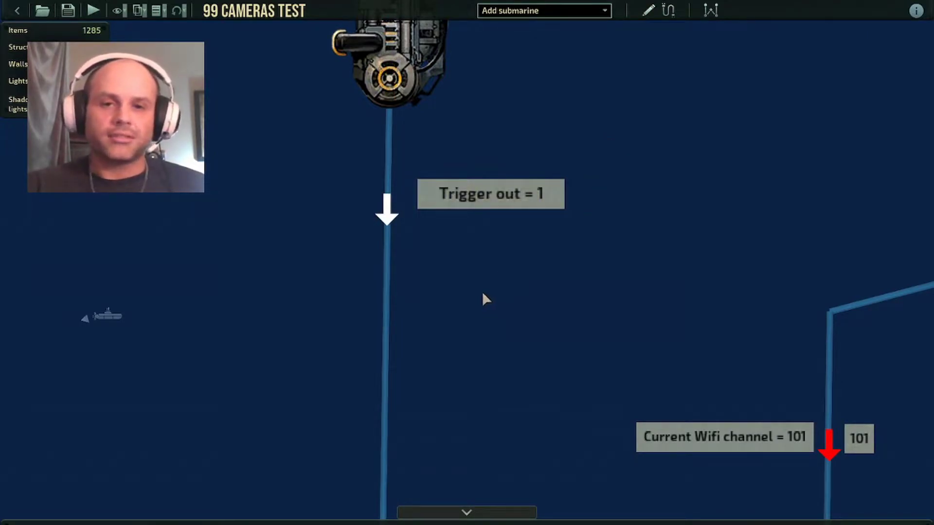
- Inspect the delay and reset settings of the Delay component that provides the double-click protection
key("s")
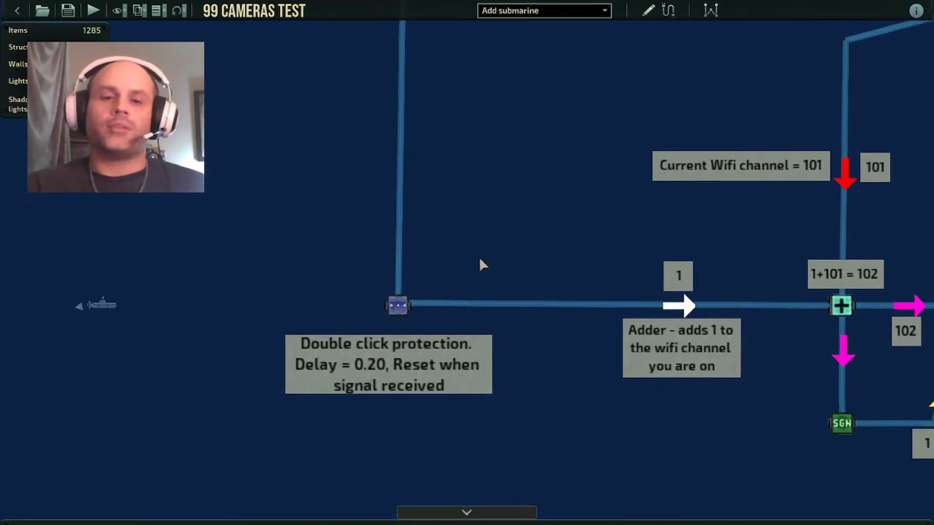
left_click(386, 298)
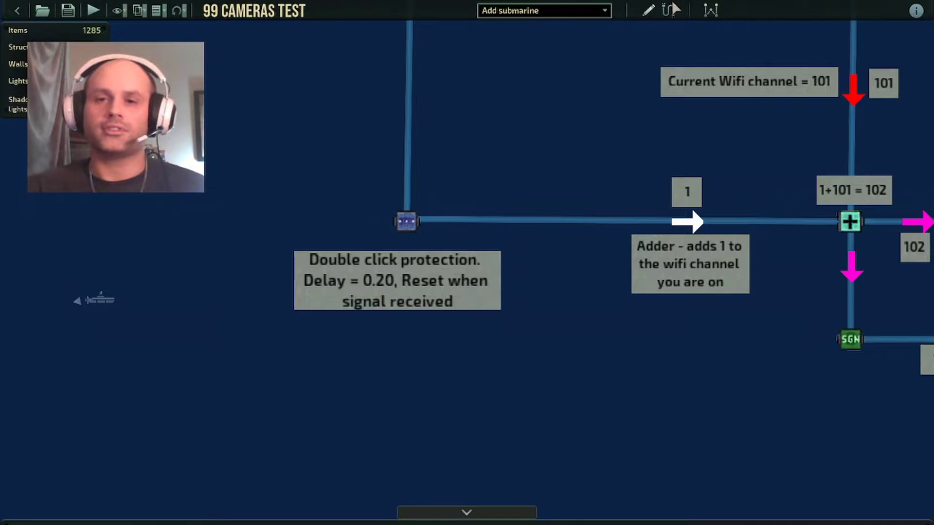
left_click(406, 222)
scroll(794, 258, "down", 3)
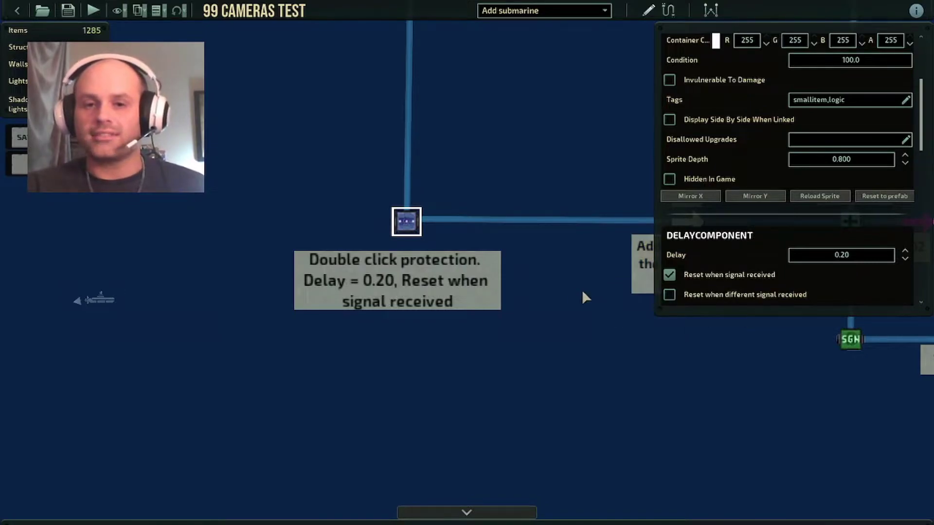
left_click(535, 271)
- Follow the delay output to the Adder component, turn on wiring mode and inspect the adder's input and output connections
scroll(535, 272, "down", 3)
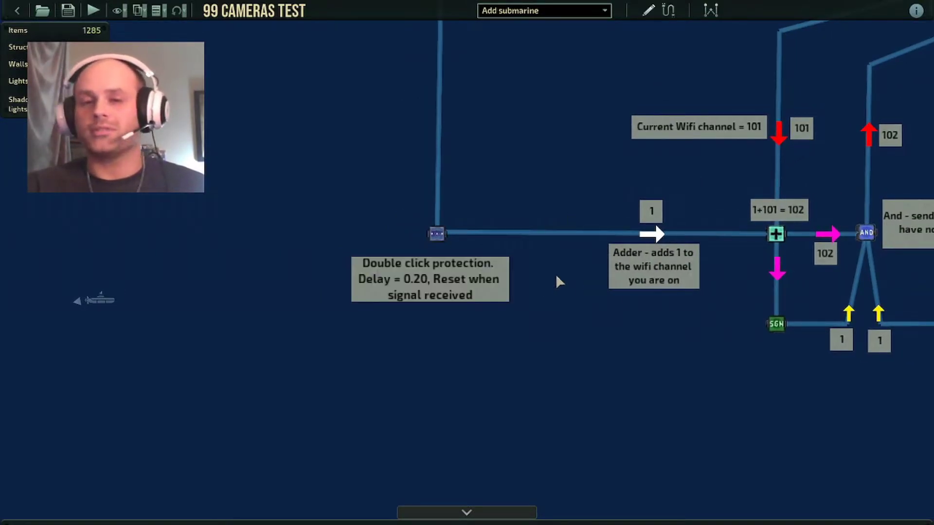
left_click_drag(687, 248, 569, 238)
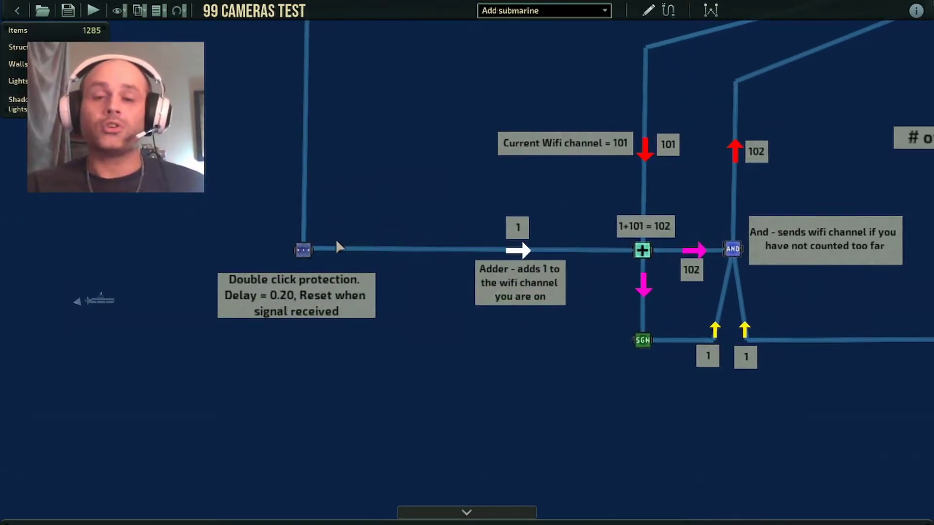
left_click_drag(622, 259, 482, 262)
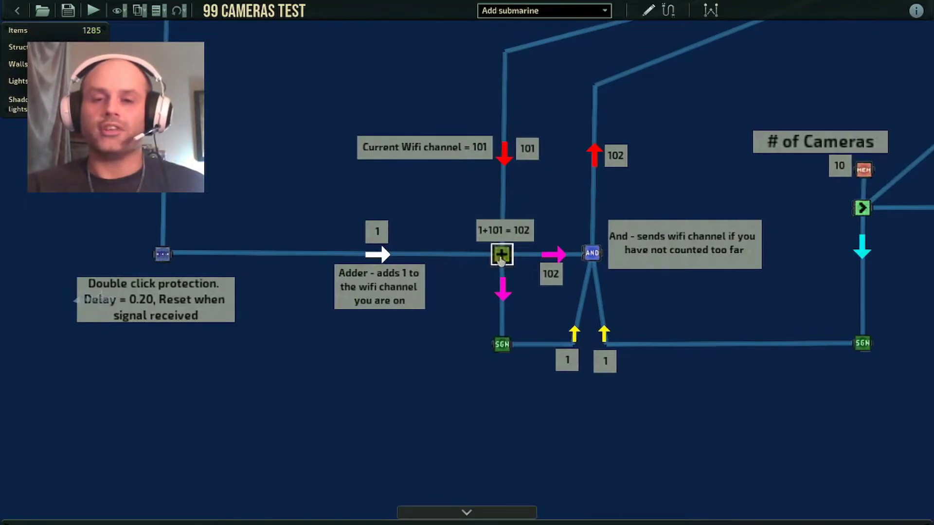
left_click(668, 10)
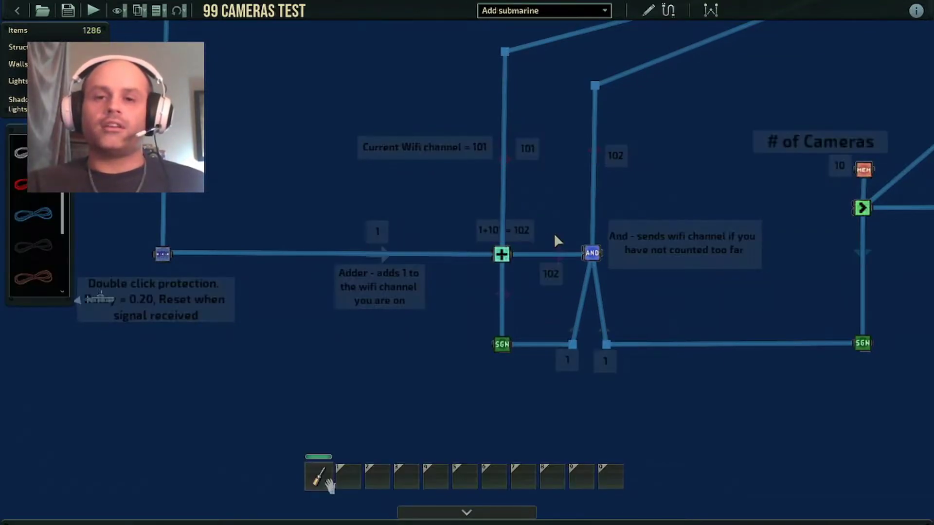
left_click(504, 255)
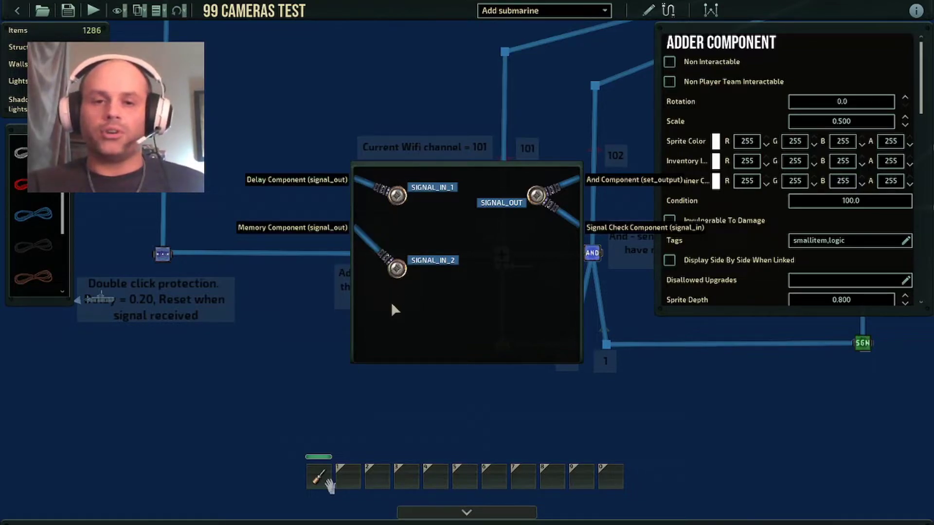
key("w+d")
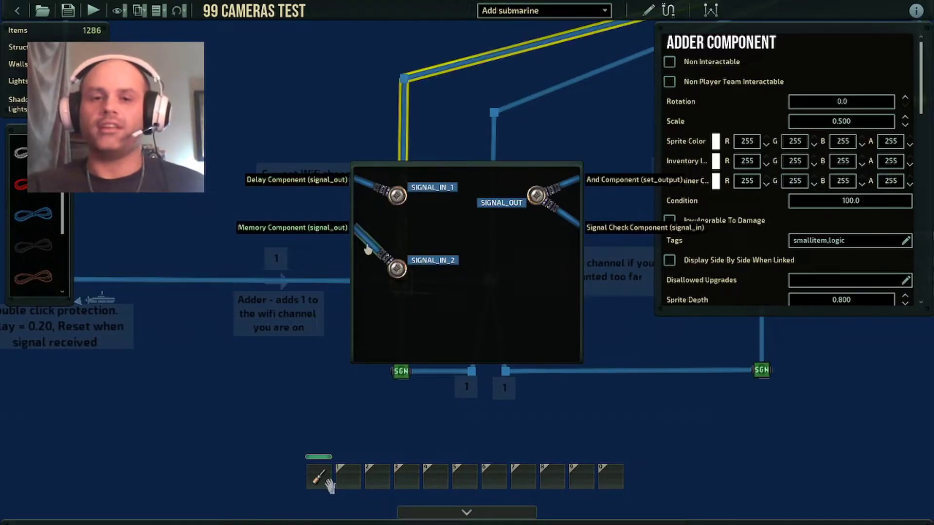
right_click(447, 146)
- Trace the adder's second input to the starting Wifi channel's Memory component and inspect its connections and stored value
key("w+d")
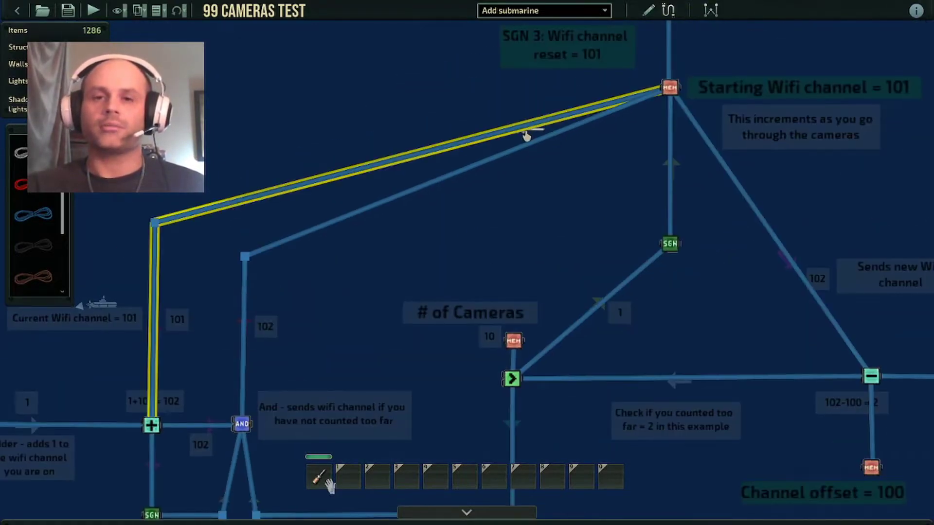
left_click(521, 223)
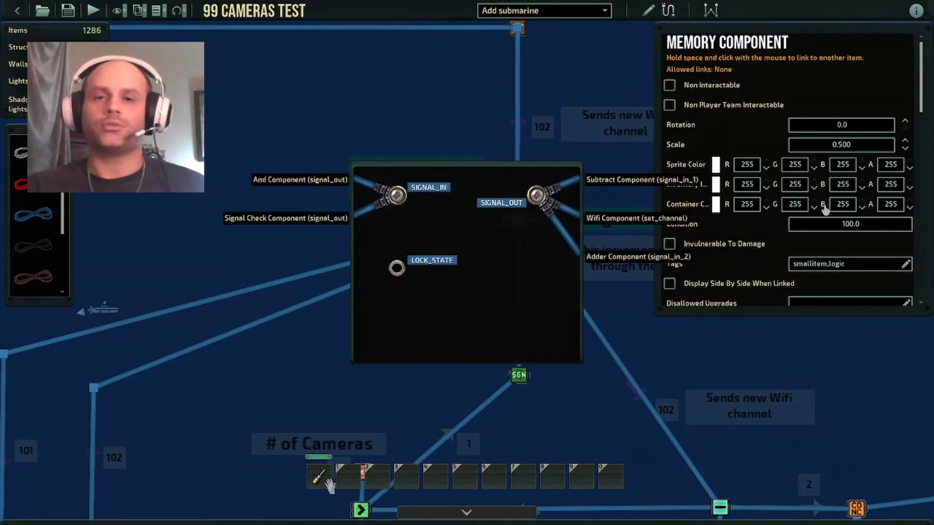
scroll(823, 211, "down", 4)
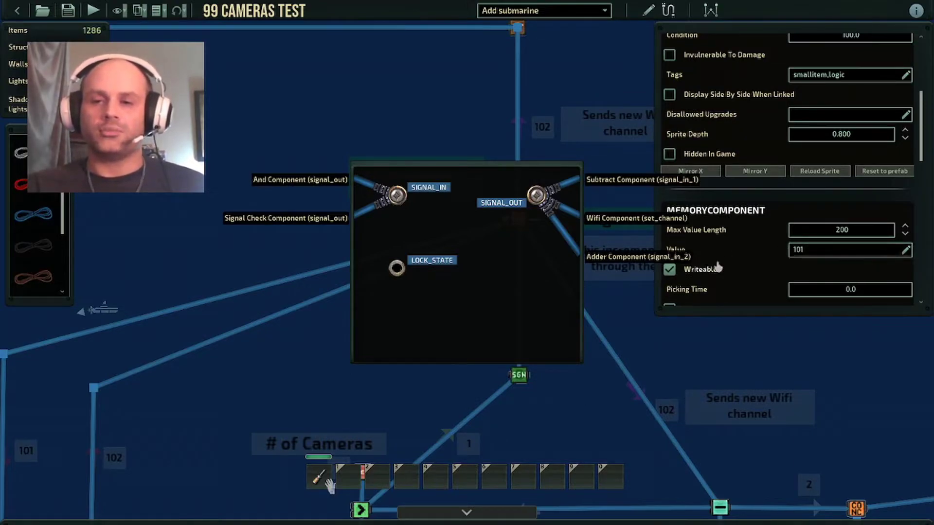
left_click(770, 347)
- Inspect the set-channel connection and channel setting of the Wifi component fed by that Memory component
scroll(563, 253, "up", 2)
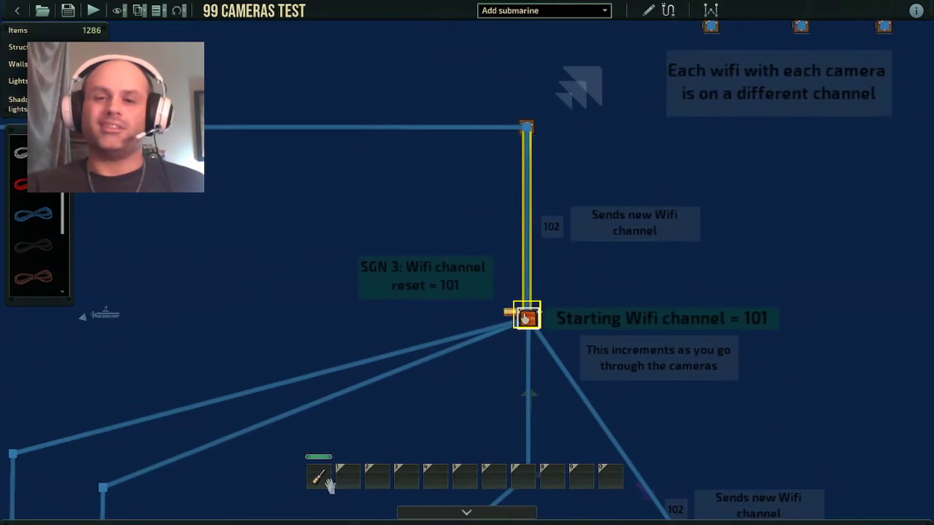
left_click(527, 131)
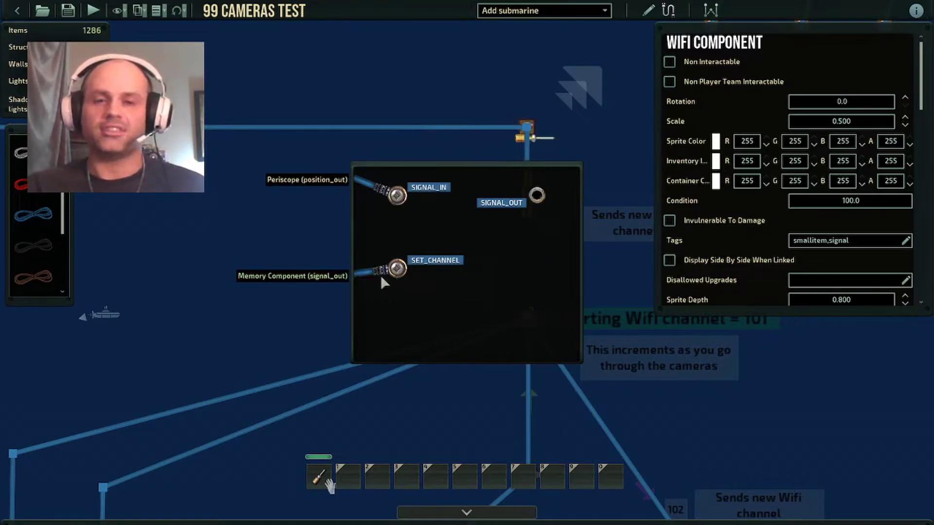
scroll(825, 206, "down", 7)
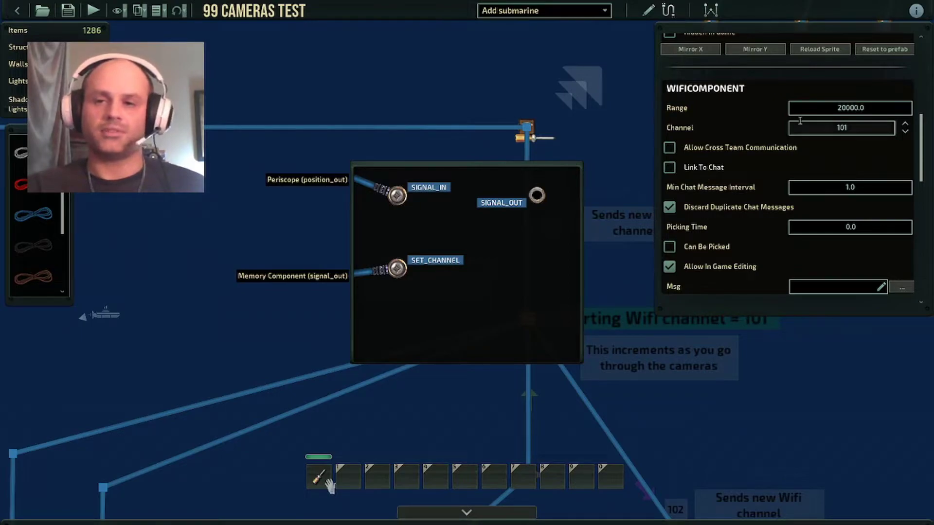
right_click(786, 409)
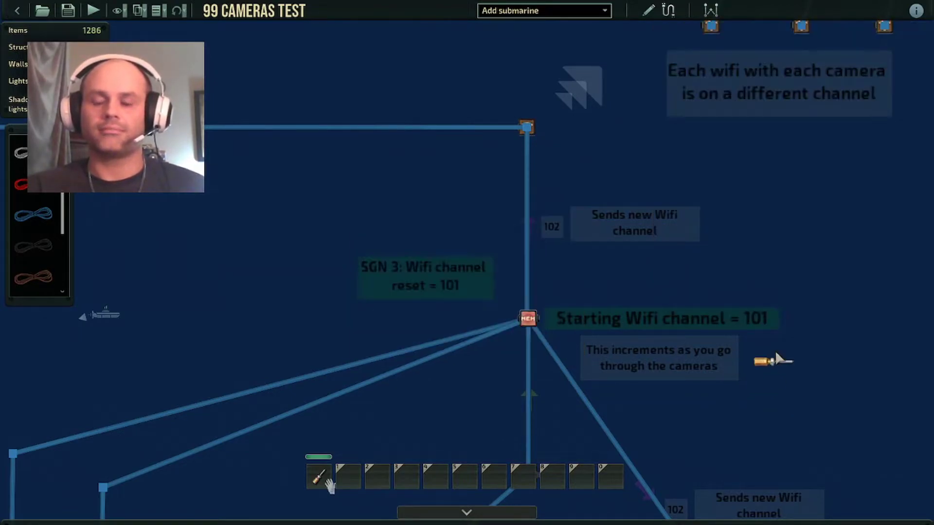
- Return to the And component beside the adder and inspect its signal inputs, set-output input and output in wiring mode
scroll(552, 353, "down", 1)
scroll(552, 354, "down", 1)
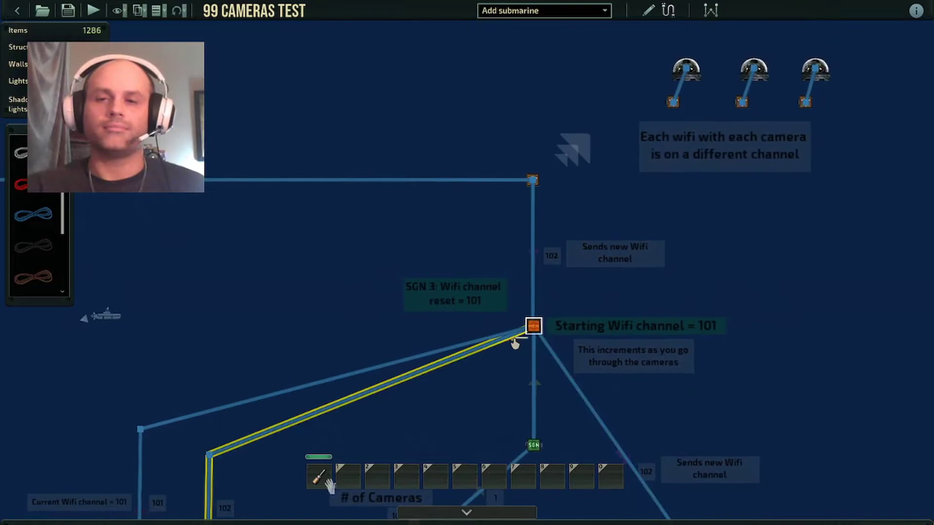
key("s+a")
key("s+a")
key("s+a")
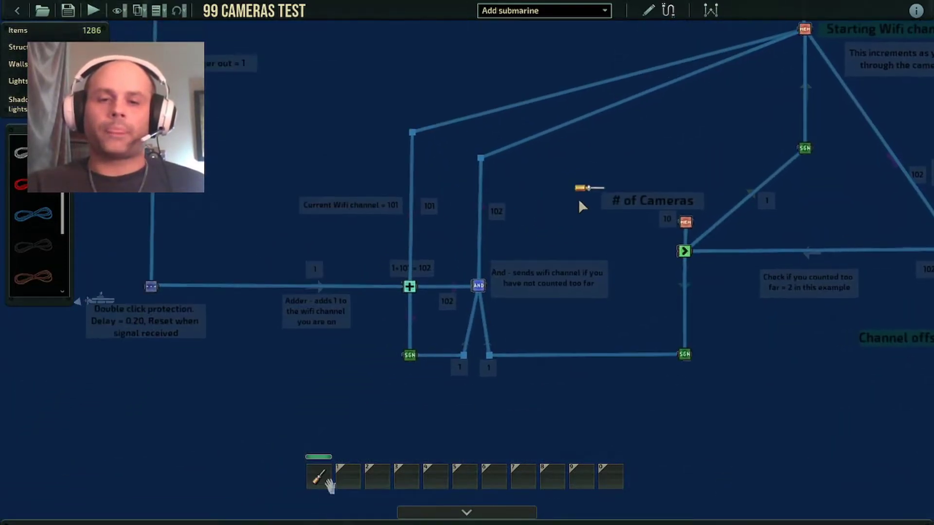
left_click(670, 9)
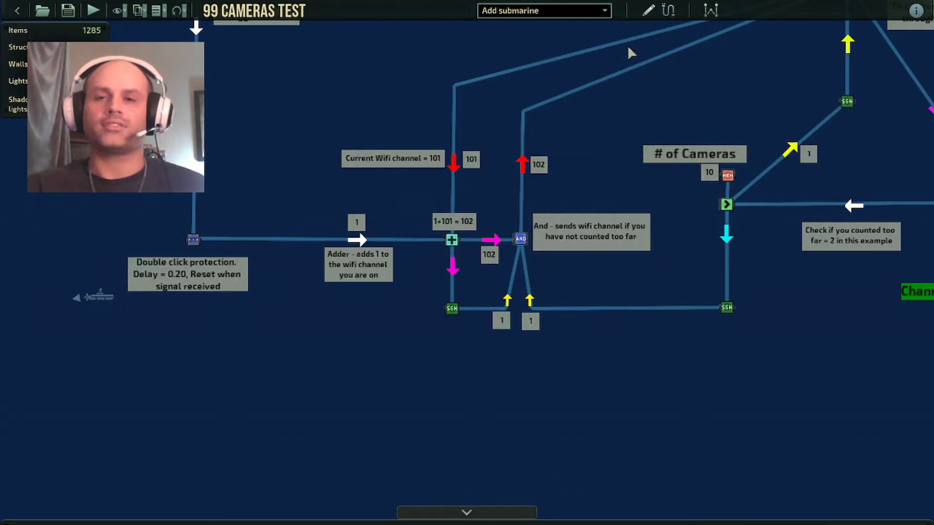
left_click(666, 10)
left_click(529, 237)
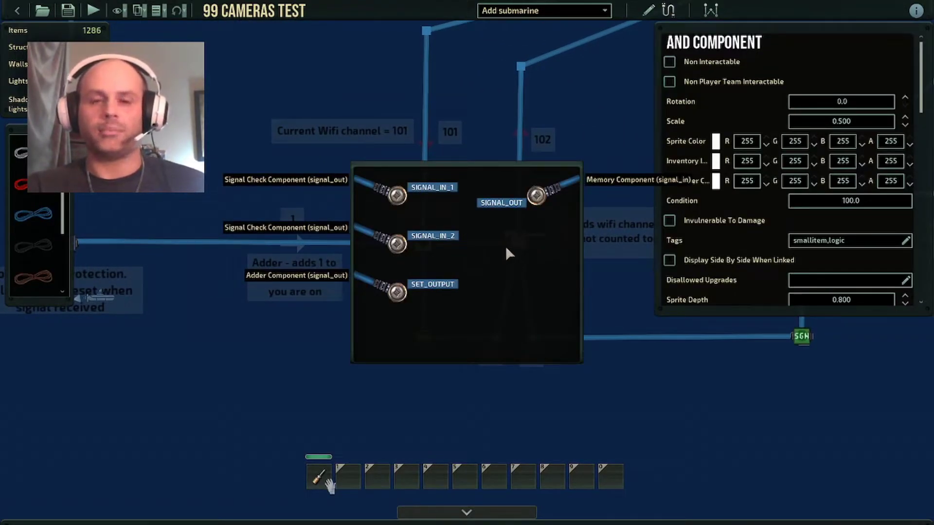
right_click(388, 296)
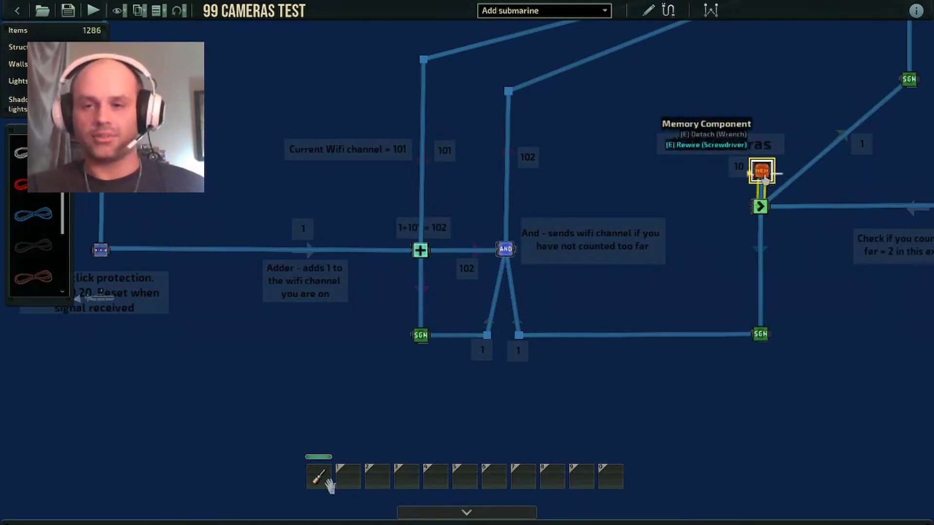
- Trace the And component's output wire to the starting Wifi channel's Memory component and return to the signal checks below it
left_click_drag(672, 154, 640, 245)
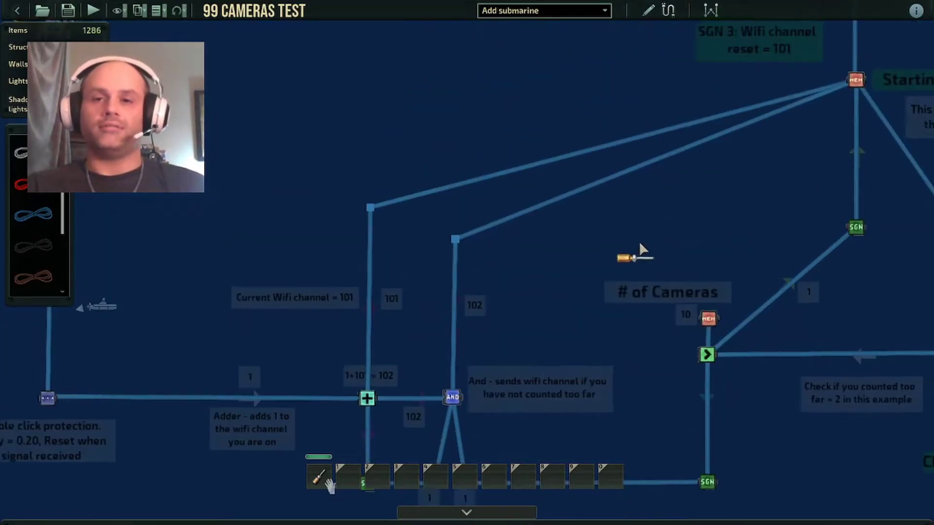
left_click_drag(818, 152, 610, 133)
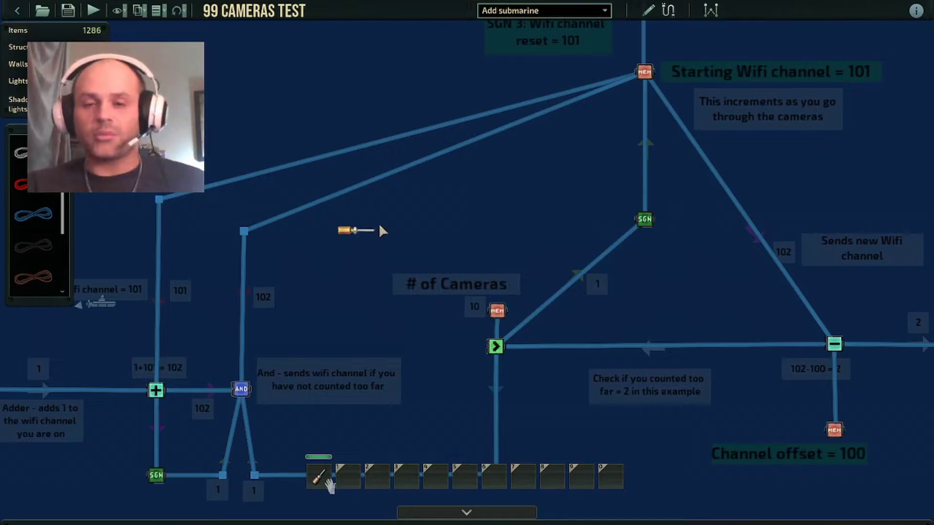
left_click_drag(327, 270, 421, 200)
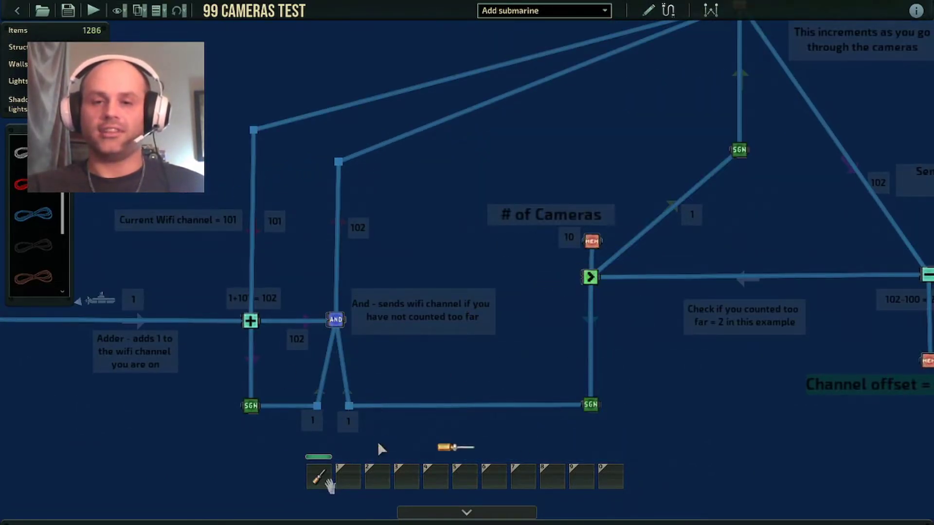
- Trace the wire from the starting Wifi channel's Memory component to the Subtract component and check both components' wires
key("w")
key("d")
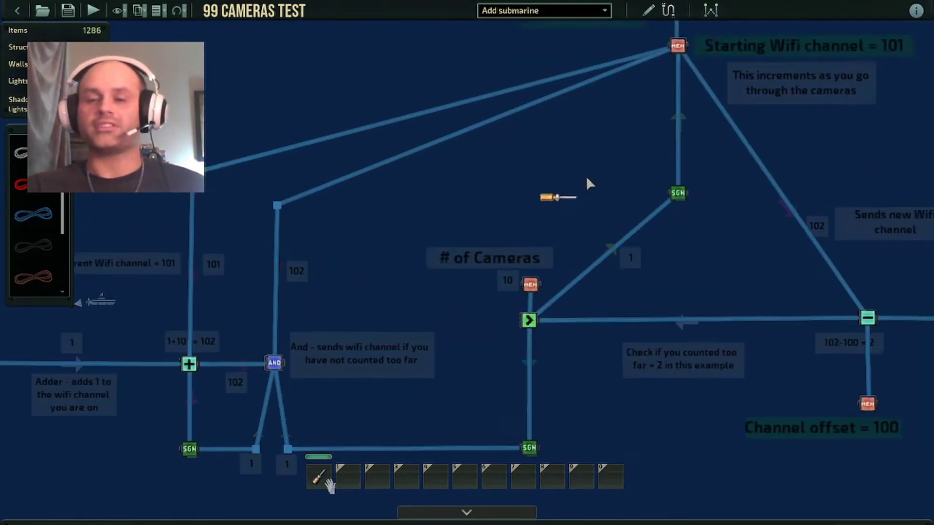
key("w")
key("d")
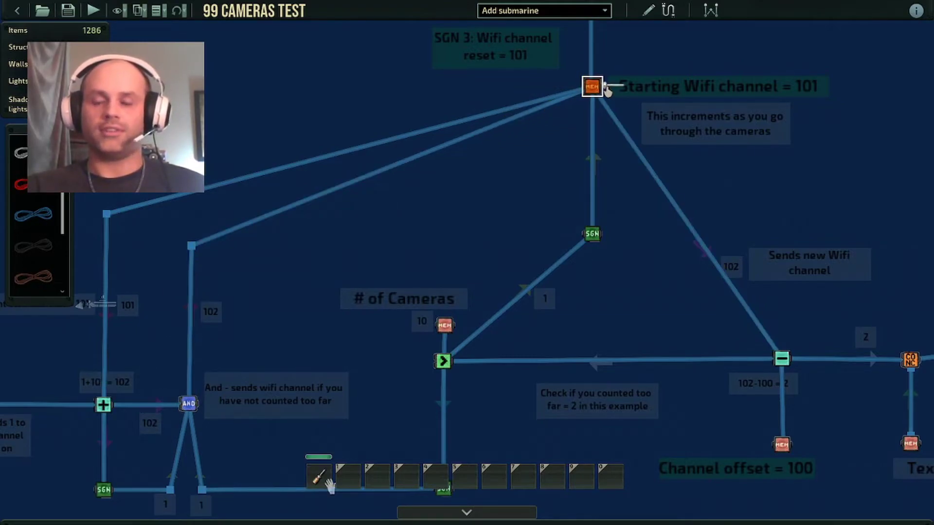
mouse_move(605, 94)
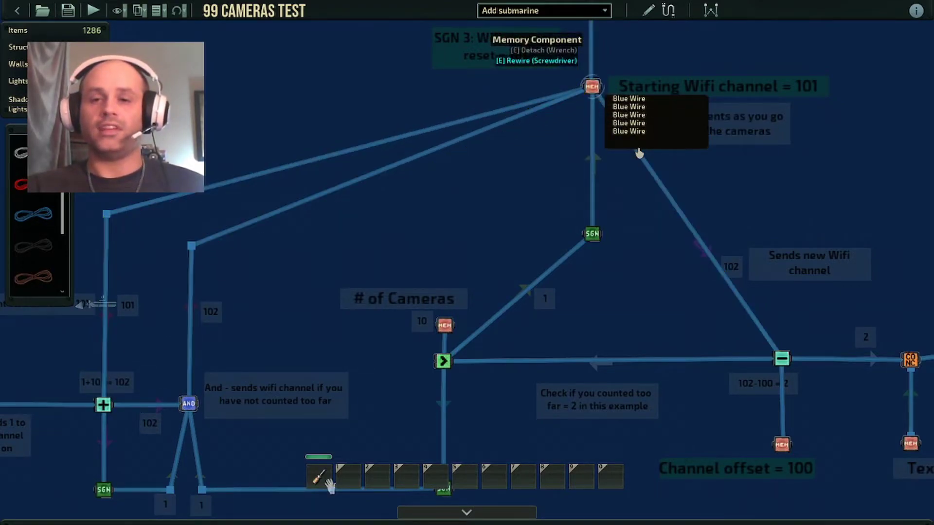
mouse_move(791, 366)
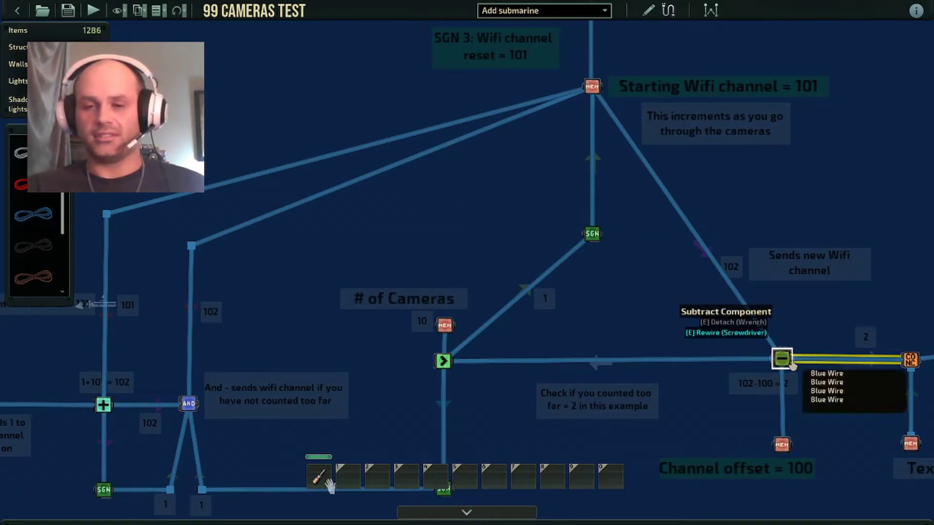
- Examine the channel offset Memory component below the Subtract component together with the incoming Wifi channel path
left_click_drag(846, 372, 679, 259)
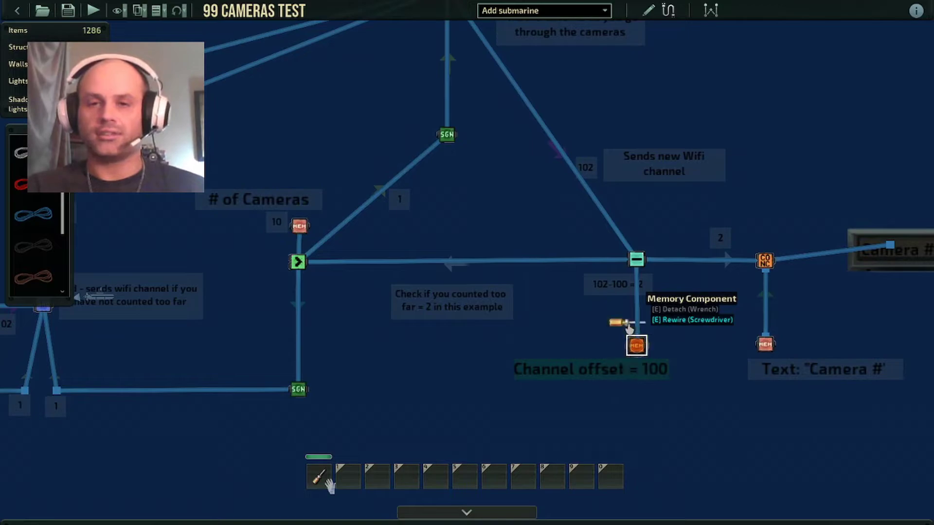
key("w")
key("a")
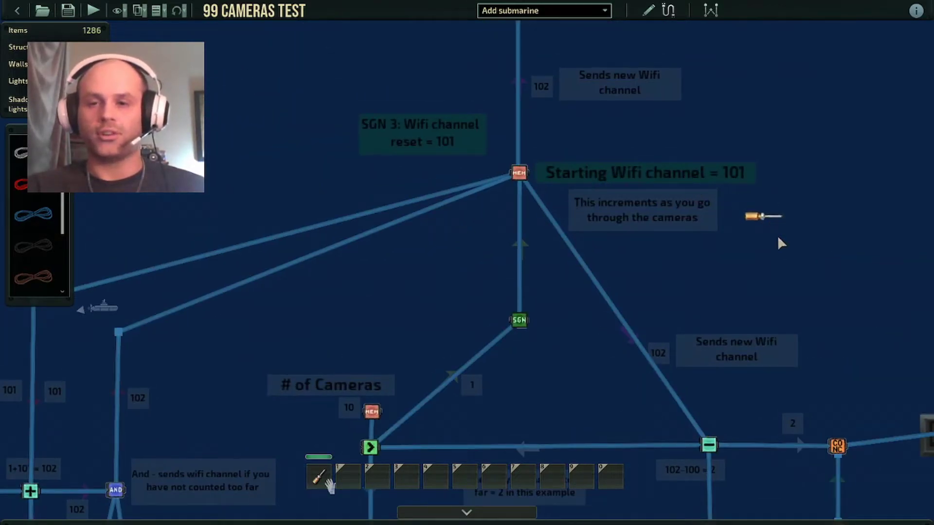
key("d")
key("s")
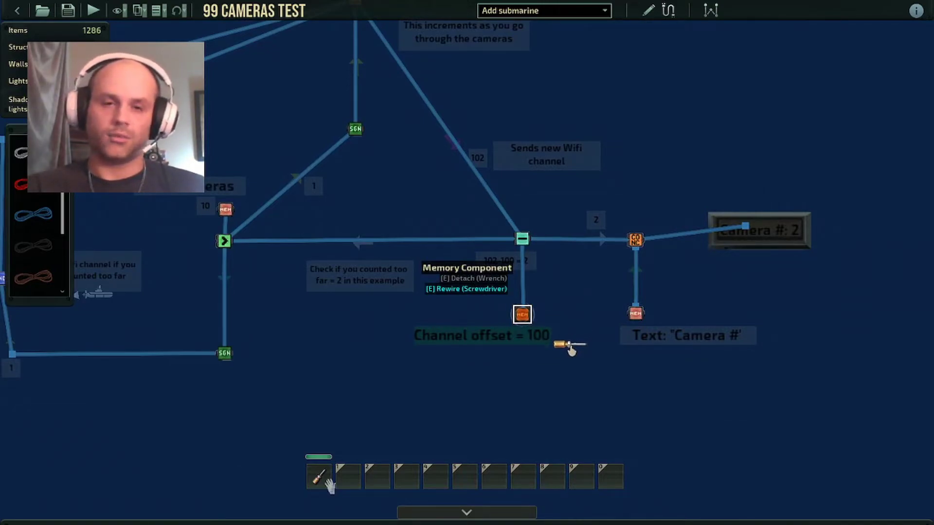
- Follow the Subtract component's output to the Greater component, its number-of-cameras Memory component and the And component it feeds
left_click_drag(455, 157, 567, 180)
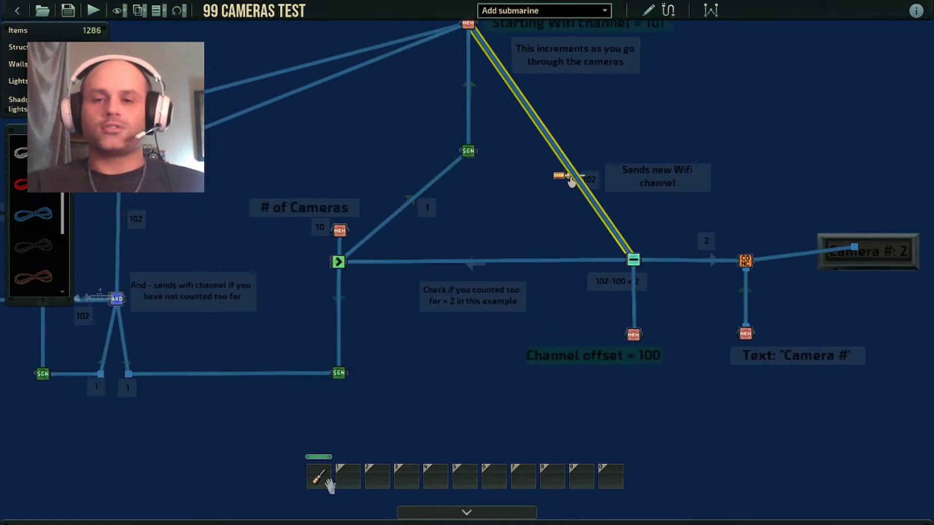
scroll(578, 179, "up", 3)
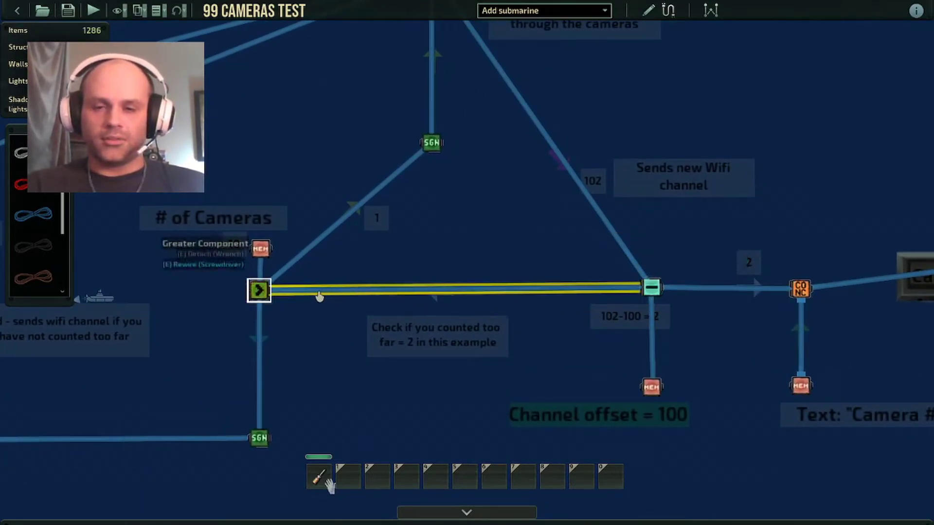
left_click_drag(362, 285, 548, 279)
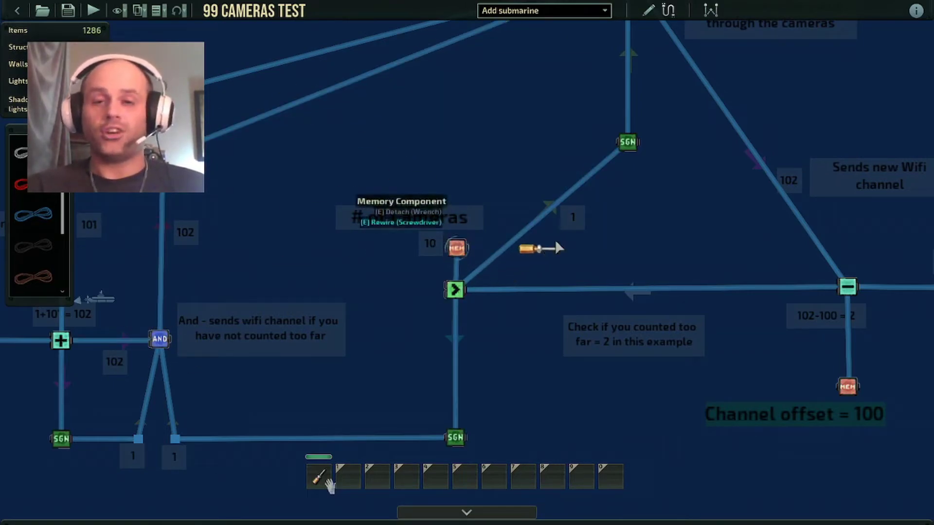
scroll(555, 237, "down", 2)
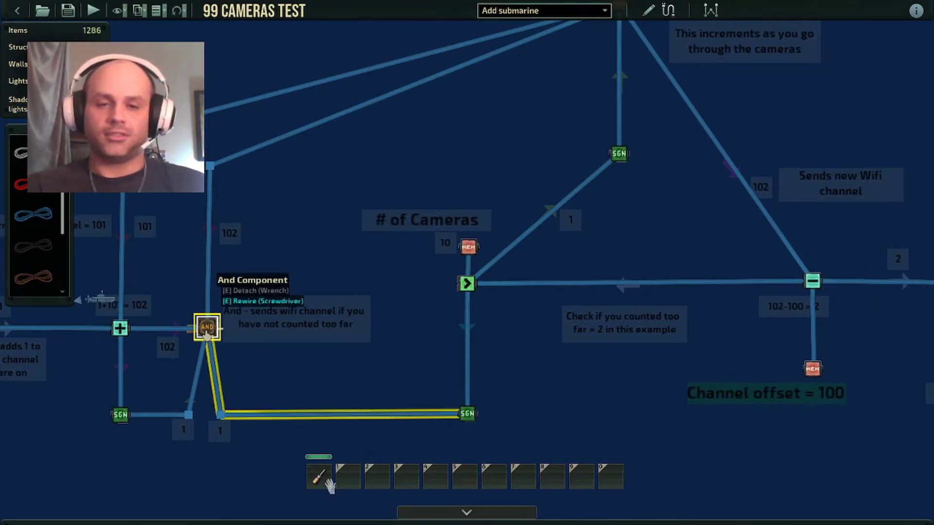
left_click_drag(570, 234, 420, 332)
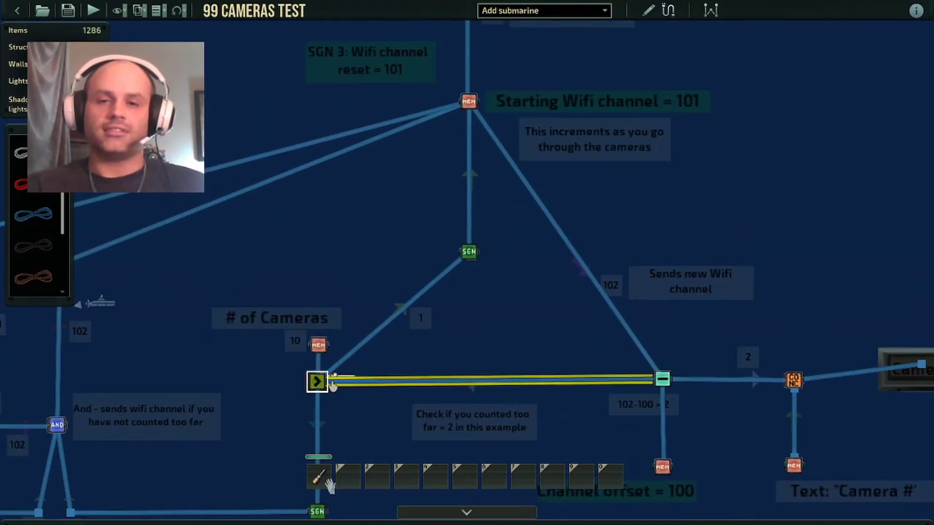
- Inspect the connections, output and target signal of the Signal Check component between the Greater component and the starting Wifi channel's Memory component
left_click(472, 264)
scroll(695, 236, "down", 8)
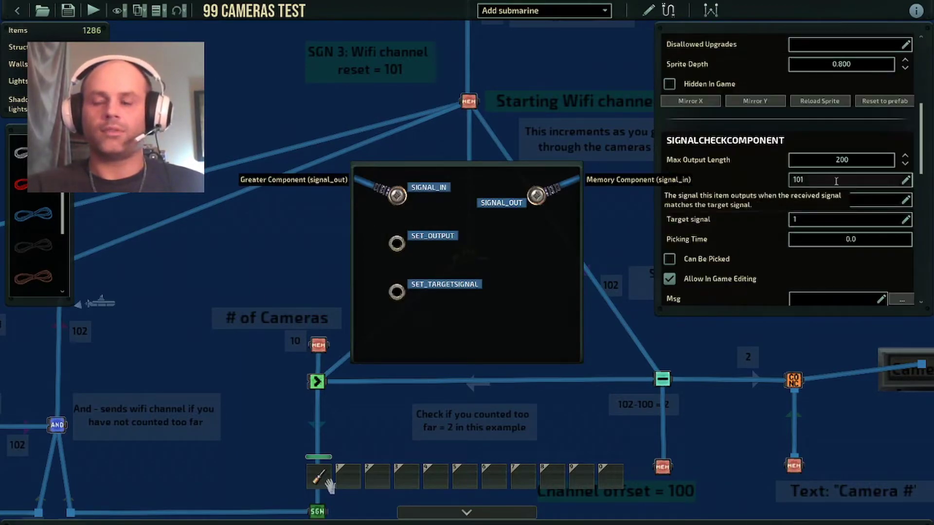
double_click(836, 181)
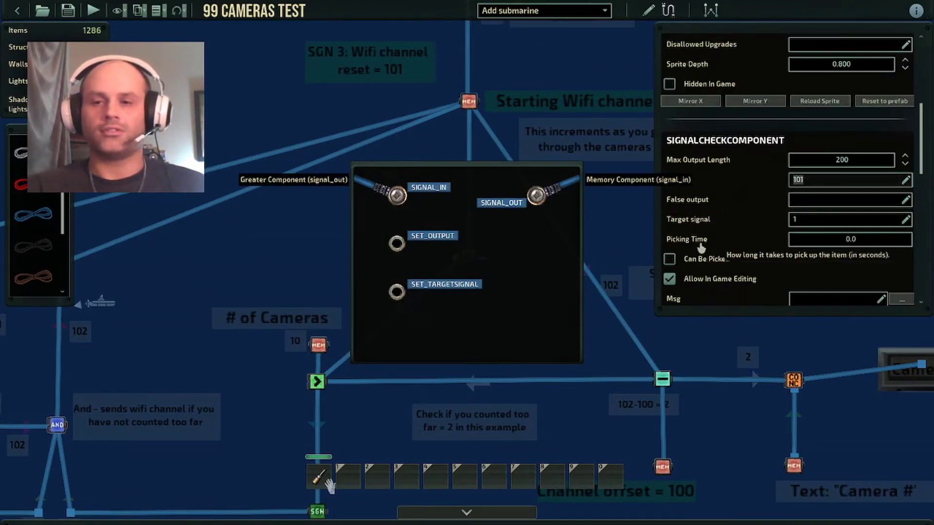
left_click(702, 418)
scroll(598, 277, "down", 3)
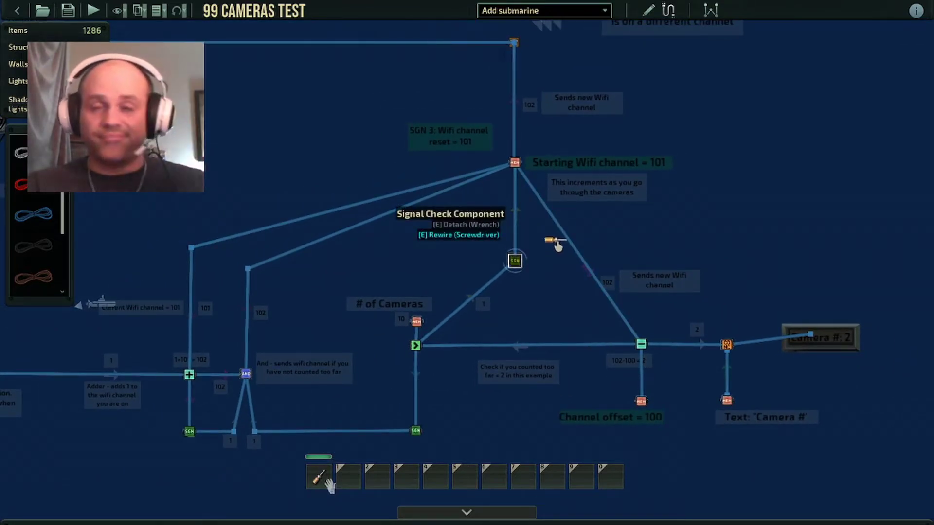
- Examine the channel reset path from the Signal Check component up to the Wifi component and its place in the whole circuit
scroll(540, 250, "up", 3)
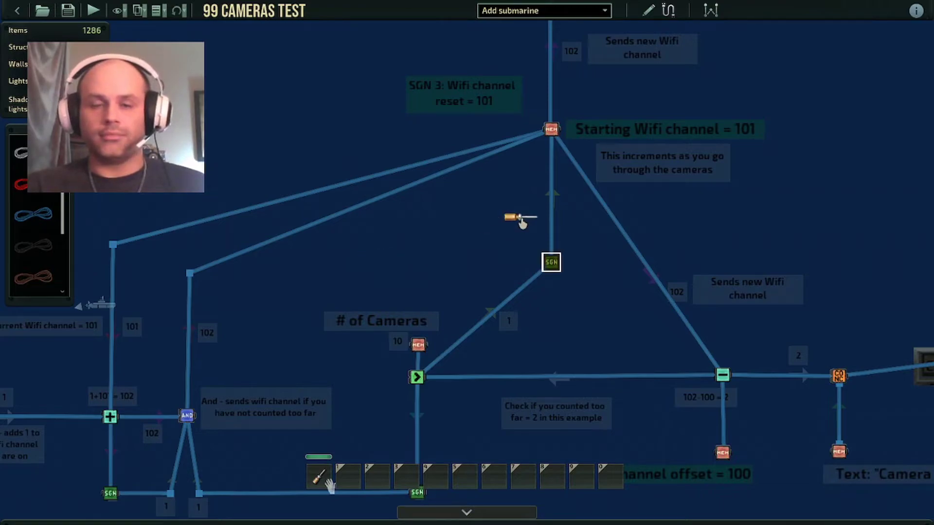
scroll(516, 217, "down", 1)
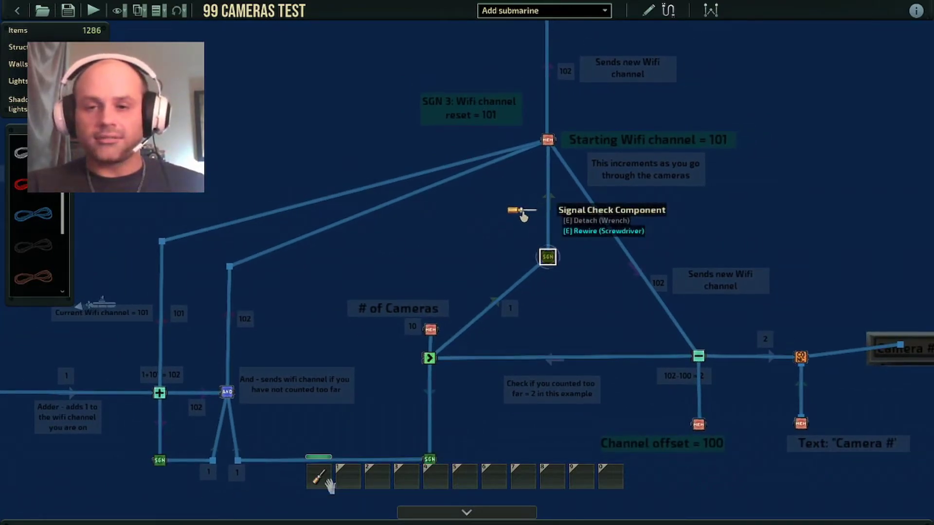
left_click_drag(638, 190, 599, 254)
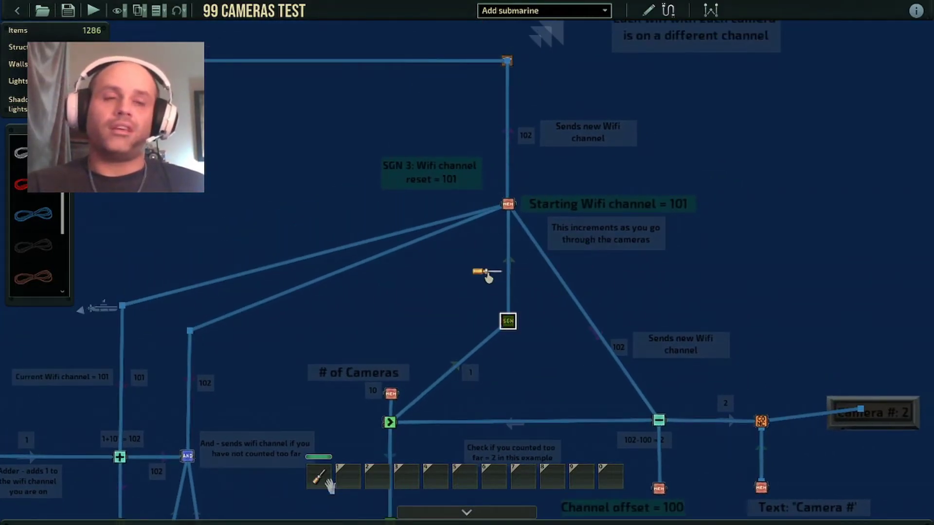
left_click_drag(368, 293, 421, 237)
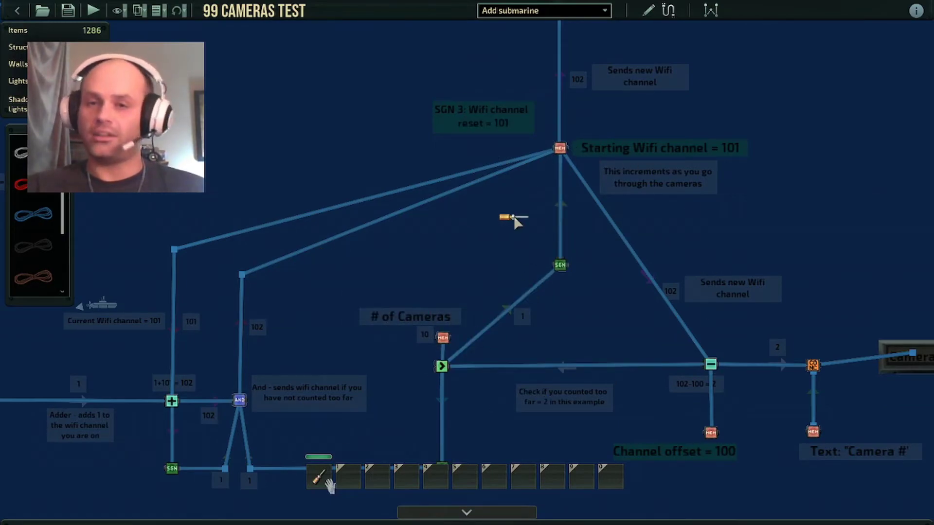
scroll(513, 220, "down", 3)
left_click_drag(512, 223, 516, 307)
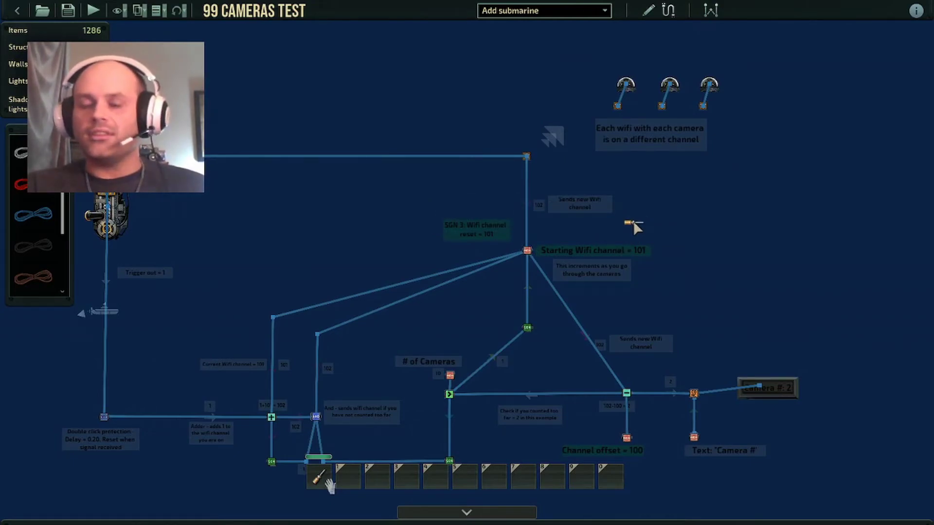
left_click_drag(620, 276, 637, 262)
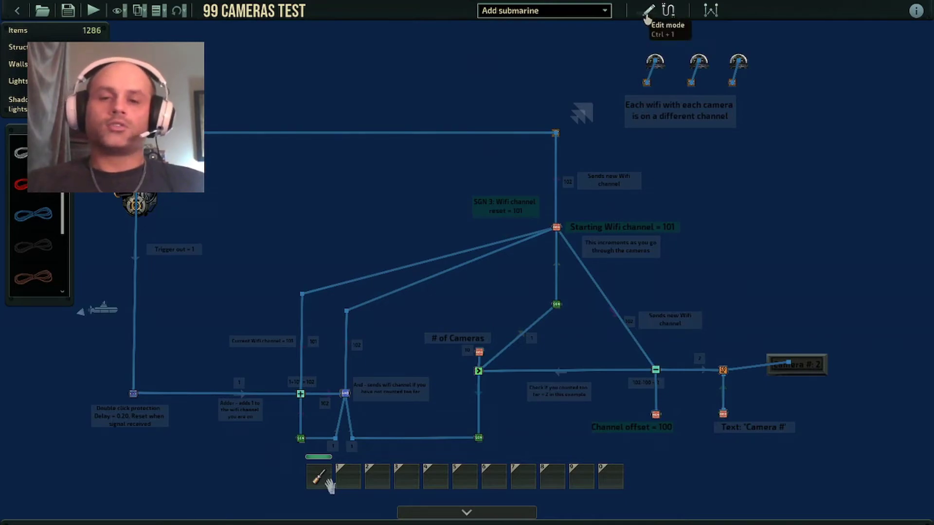
- Leave wiring mode and follow the Subtract component's output to the Concatenation component beside the text display
left_click(667, 10)
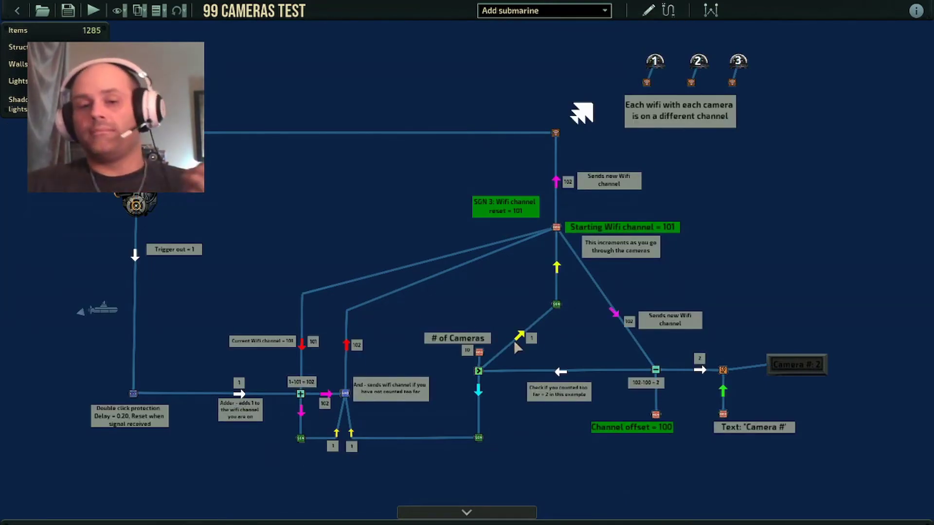
left_click_drag(468, 383, 475, 379)
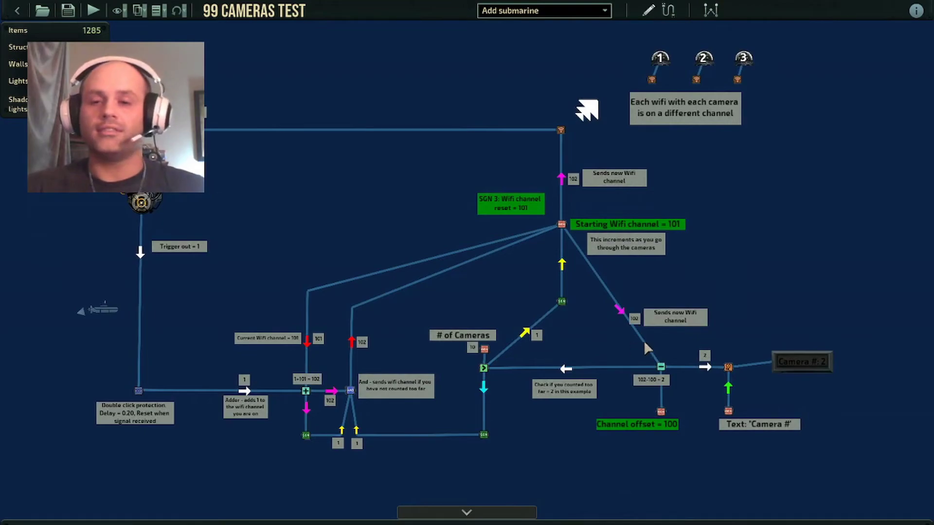
scroll(570, 321, "up", 5)
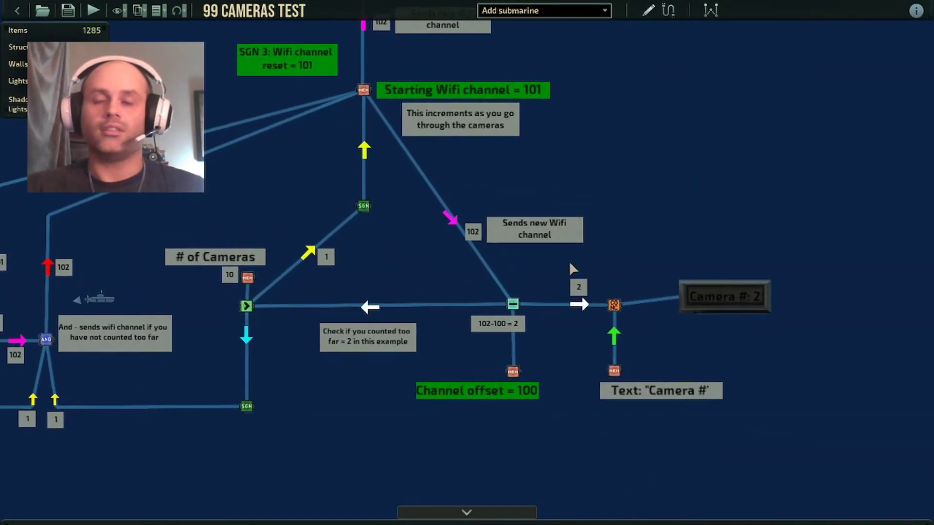
scroll(395, 242, "up", 3)
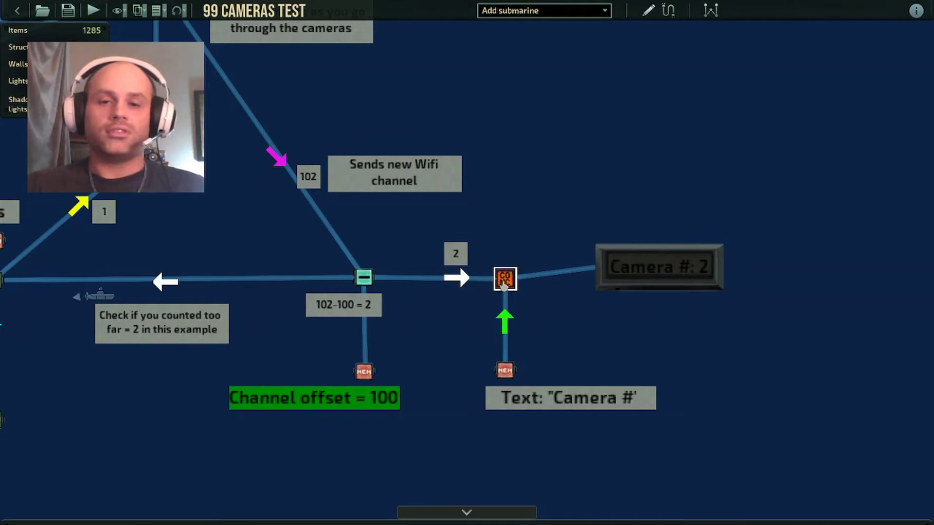
- Inspect the Concatenation component's two signal inputs and its output to the text display in wiring mode
left_click(668, 11)
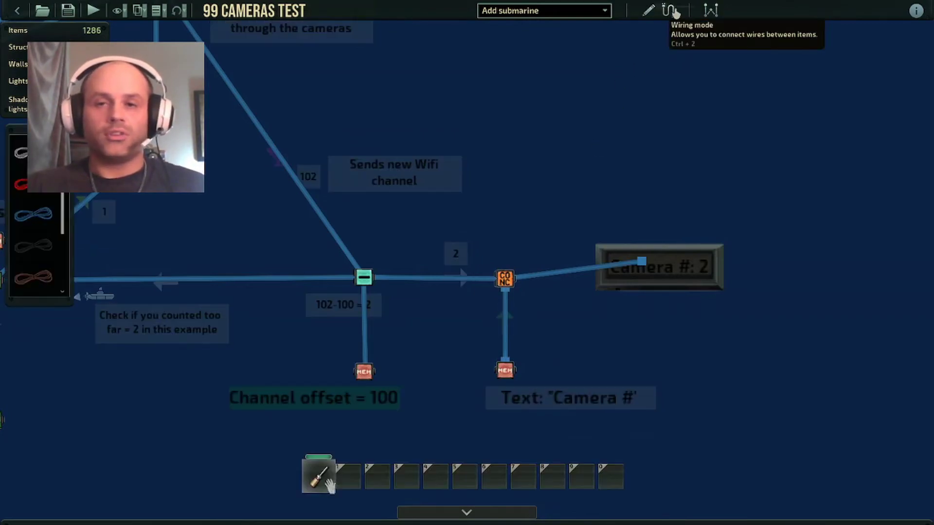
left_click(505, 278)
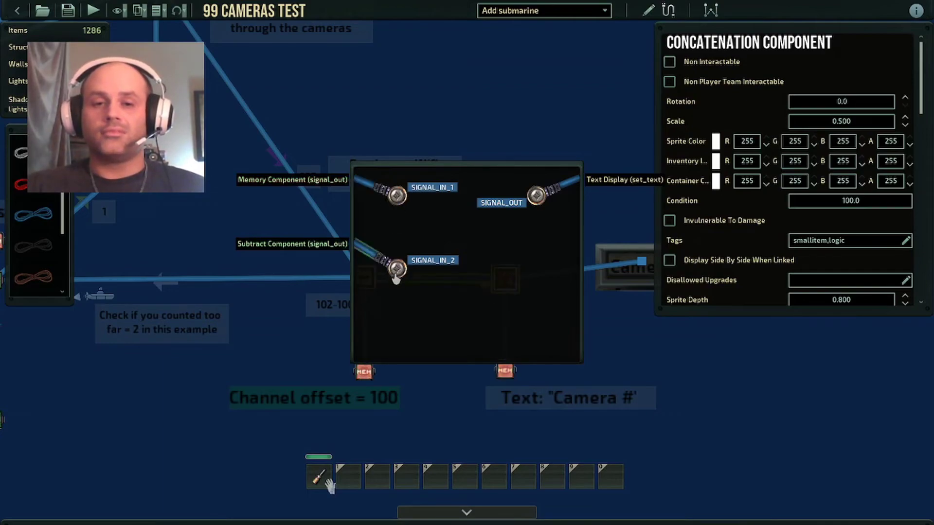
left_click(679, 342)
- Inspect the output connection and stored value of the Memory component holding the "Camera #" text
left_click(508, 376)
scroll(807, 209, "down", 5)
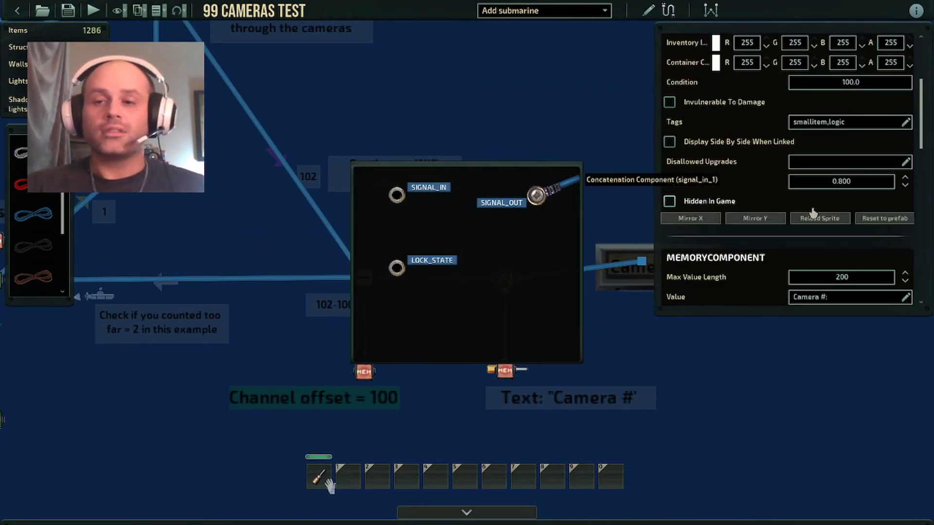
left_click(835, 205)
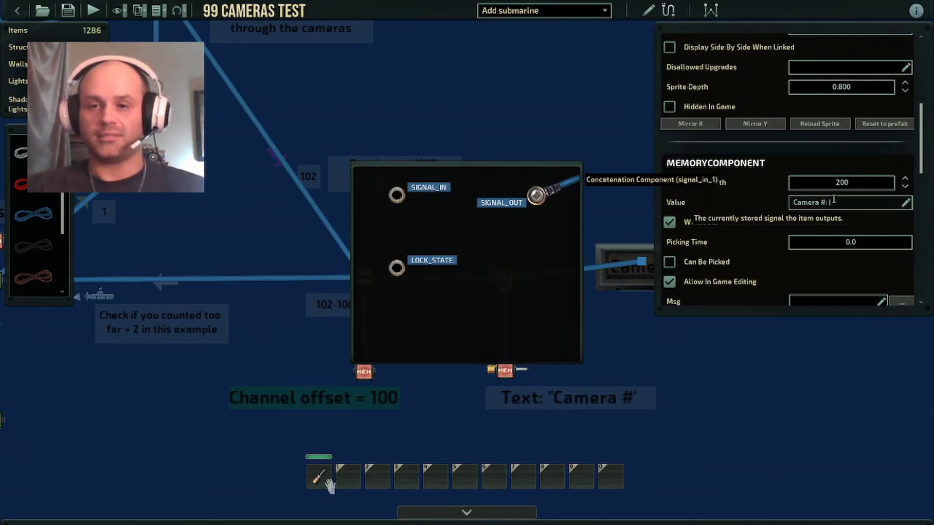
left_click(762, 446)
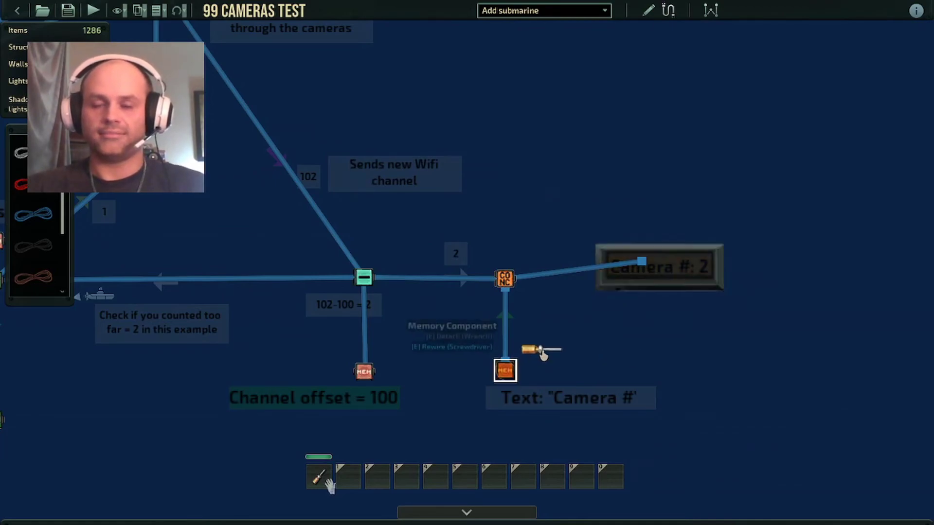
- Return to an overview of the whole camera circuit and leave wiring mode
scroll(543, 355, "down", 5)
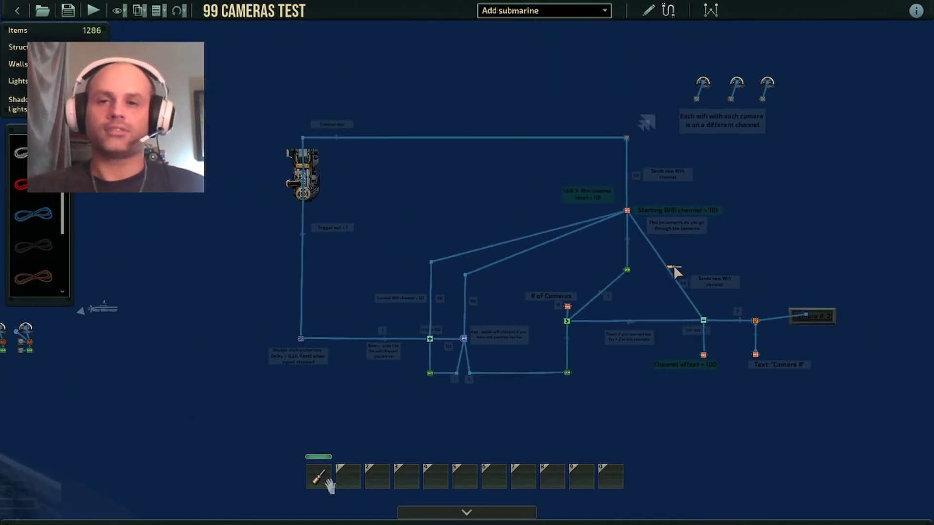
scroll(673, 264, "up", 3)
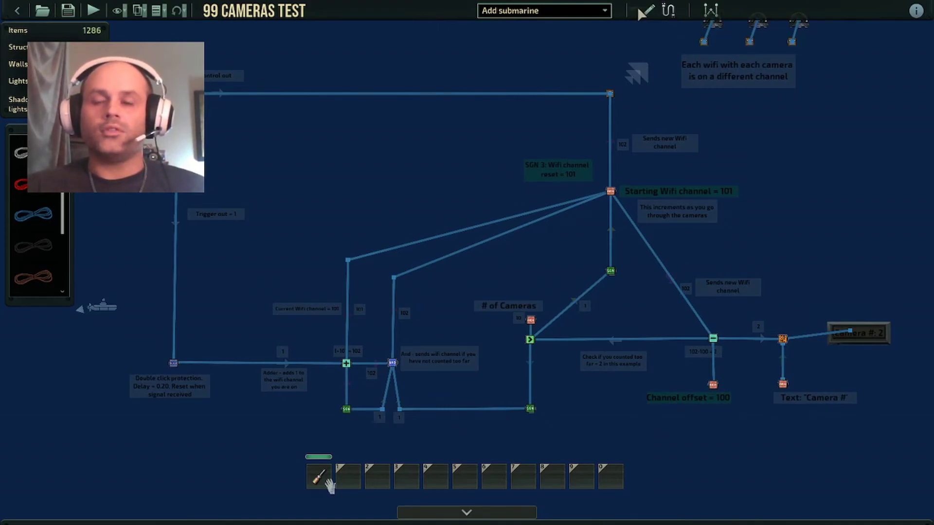
left_click(668, 10)
mouse_move(436, 237)
left_mouse_down()
mouse_move(488, 229)
mouse_move(423, 232)
left_mouse_up()
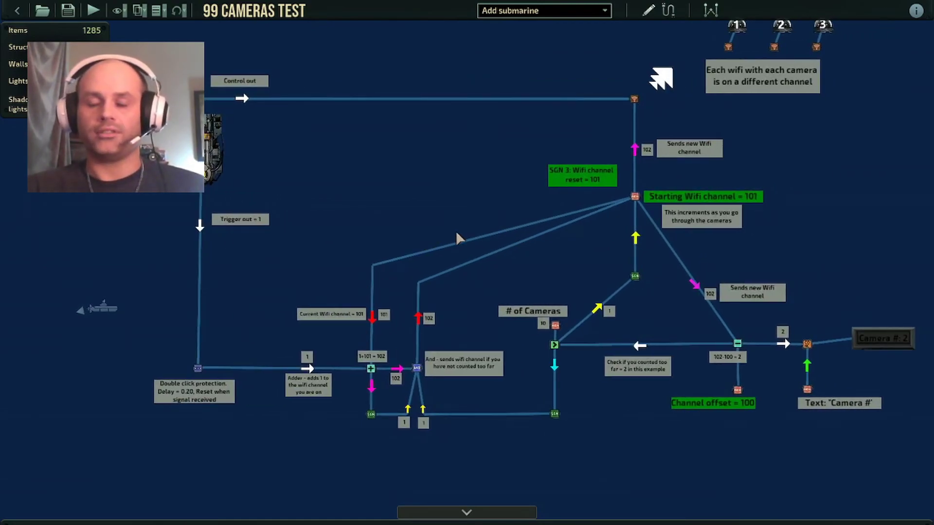
- Look over the item library and the starting Wifi channel's Memory component in edit mode, and return to the circuit overview
left_click(467, 512)
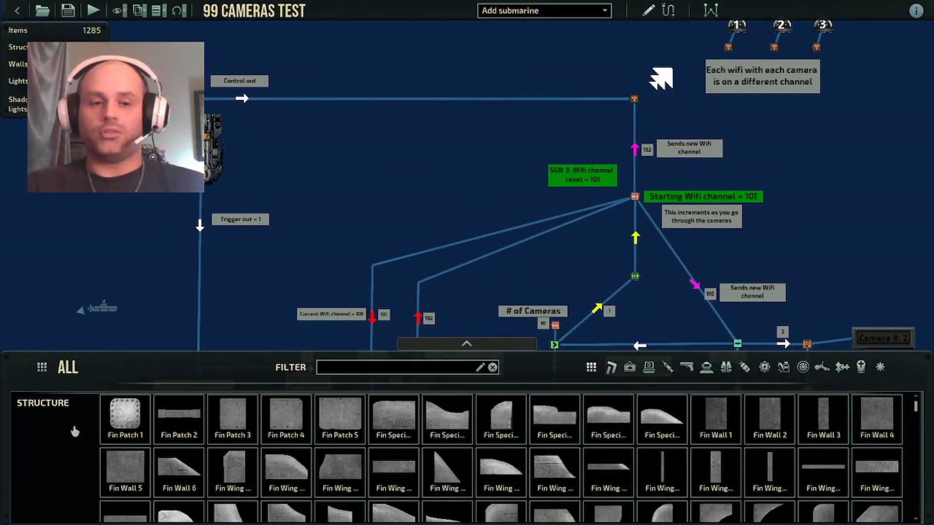
key("s")
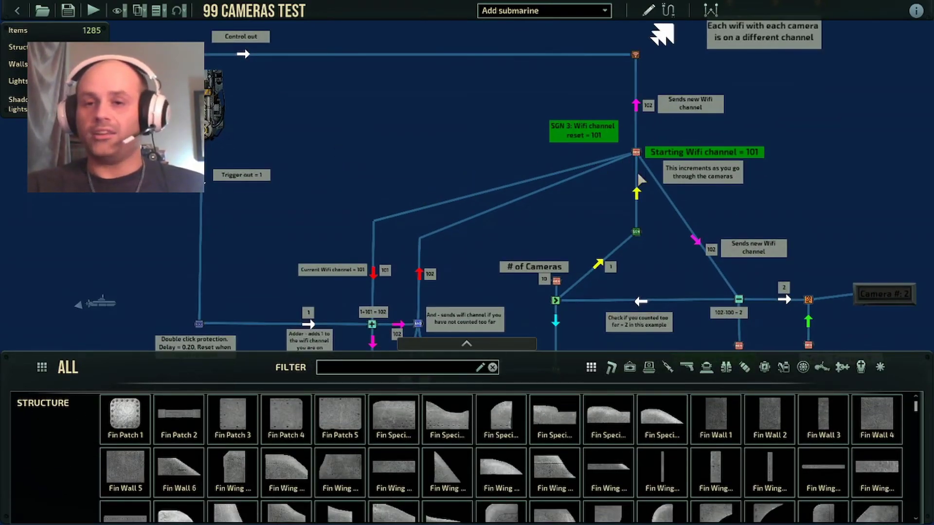
left_click(636, 153)
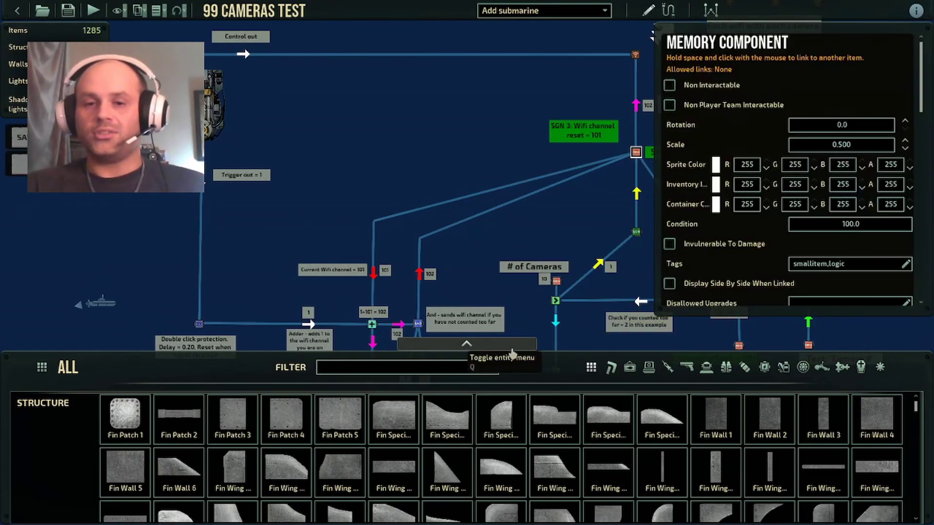
left_click(466, 344)
left_click(442, 204)
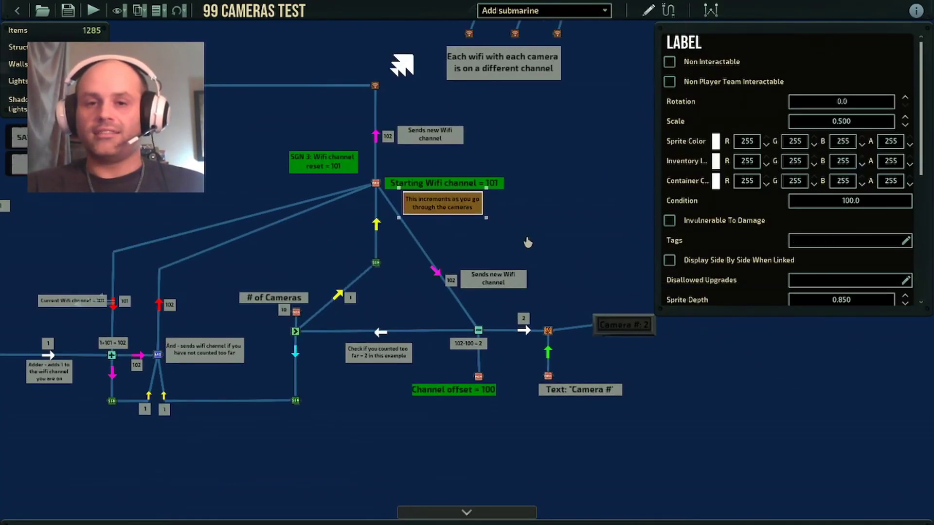
left_click(571, 239)
left_click_drag(540, 240, 745, 259)
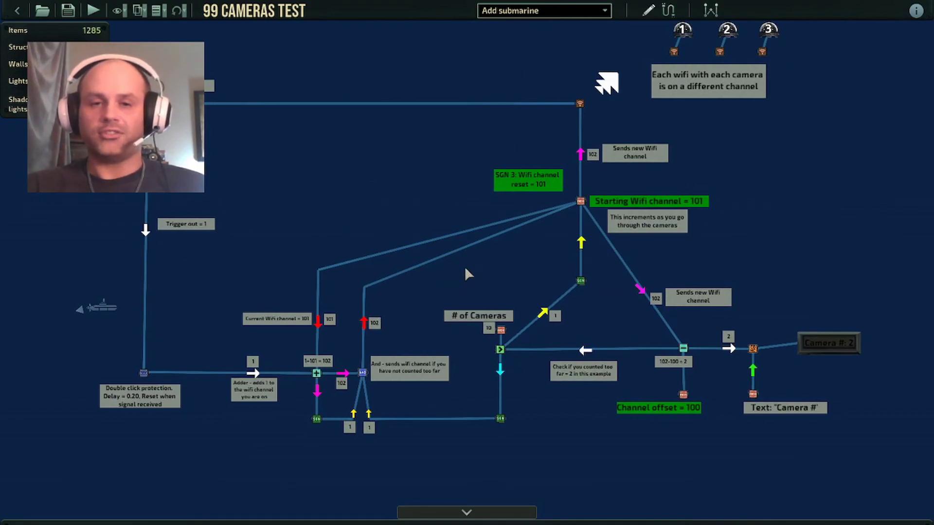